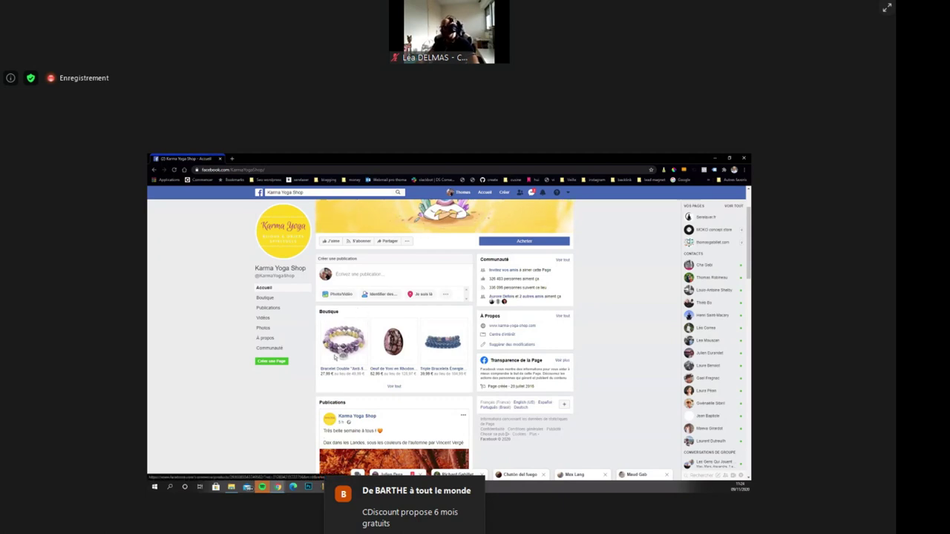
# View the details of the "Anti-Stress" double bracelet in the Karma Yoga Shop's Boutique section.
pyautogui.click(335, 360)
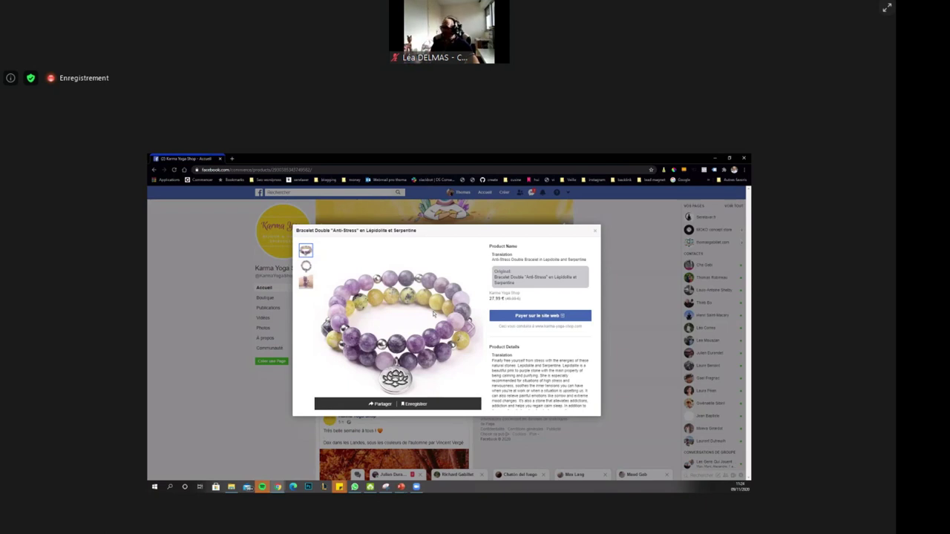
# Search Google for "business facebook" and open the serelaxer.fr business in Business Manager.
pyautogui.click(265, 171)
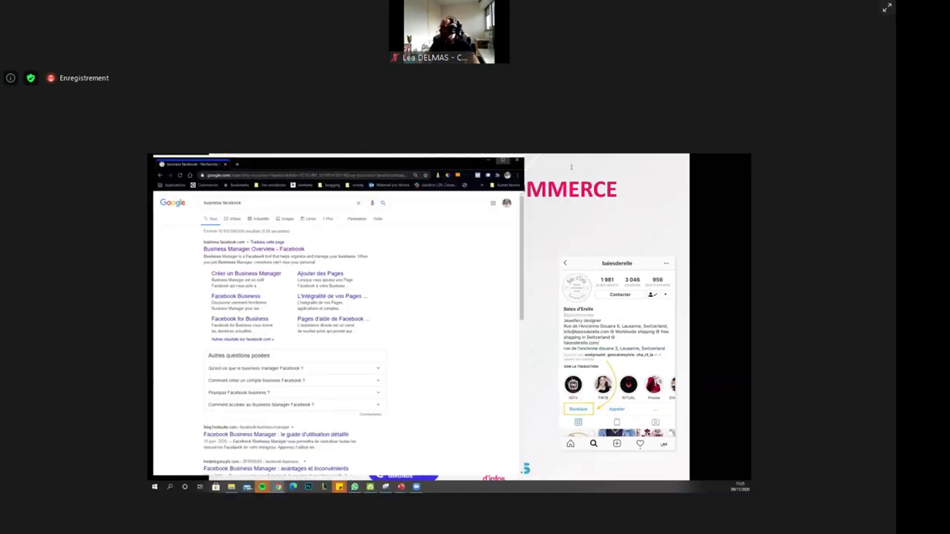
pyautogui.click(257, 246)
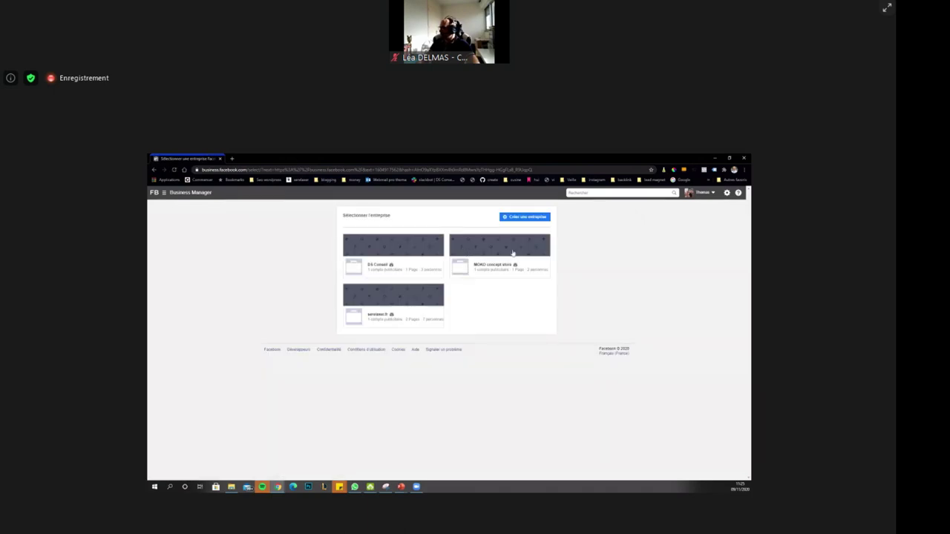
pyautogui.click(384, 315)
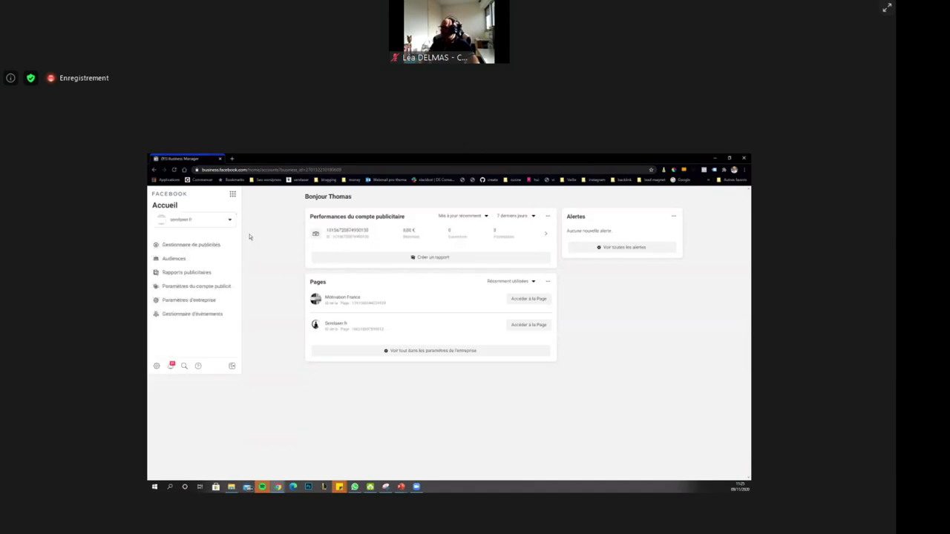
# Find the Gestionnaire de catalogues among the Business Manager tools for selling products or services and open it.
pyautogui.click(231, 195)
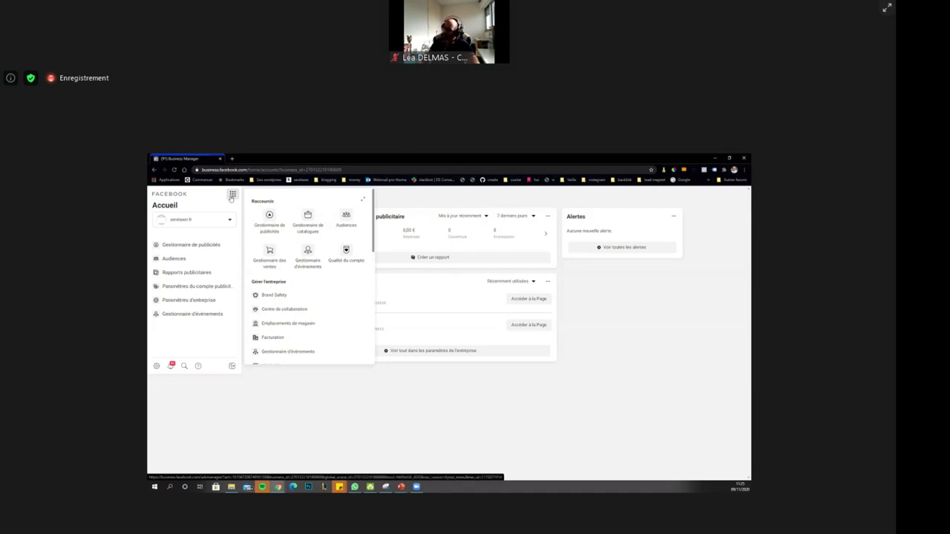
pyautogui.scroll(-3, 263, 256)
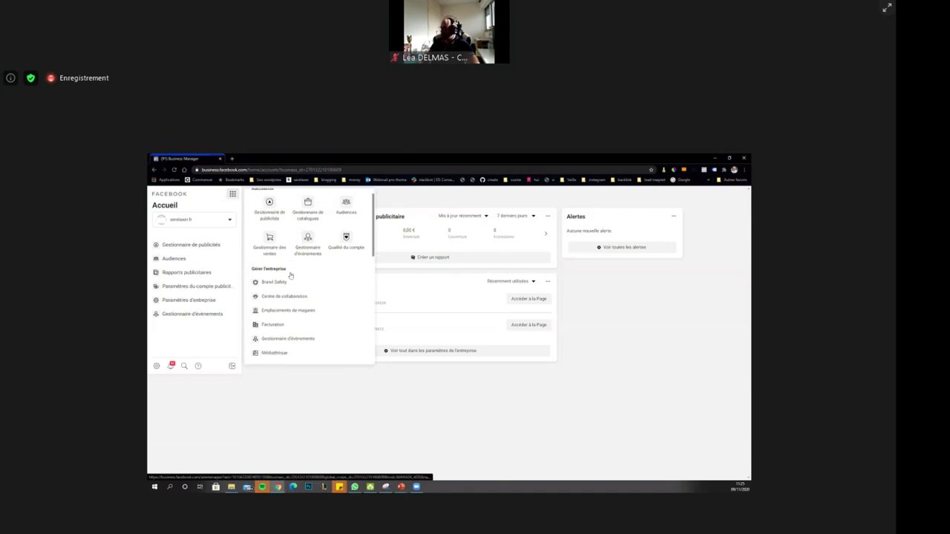
pyautogui.scroll(1, 261, 256)
pyautogui.scroll(-1, 268, 260)
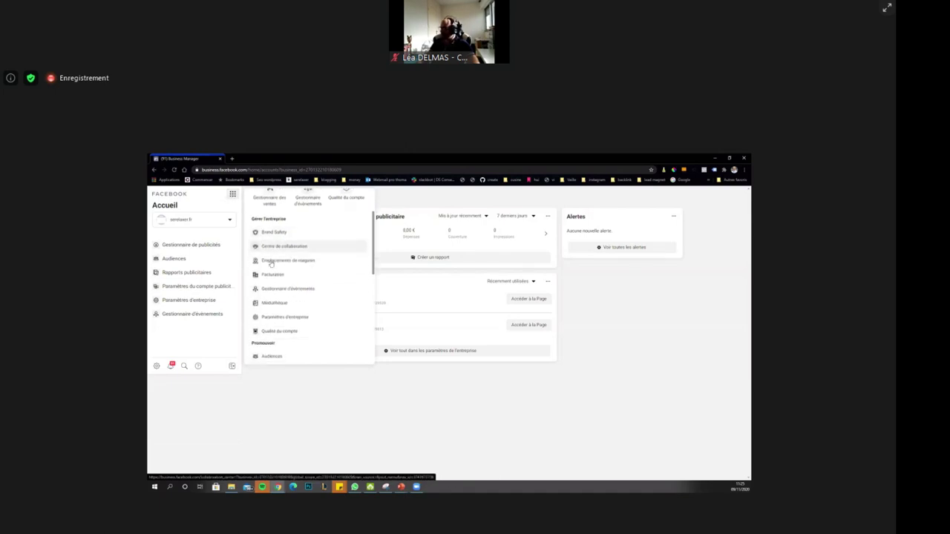
pyautogui.scroll(-1, 273, 256)
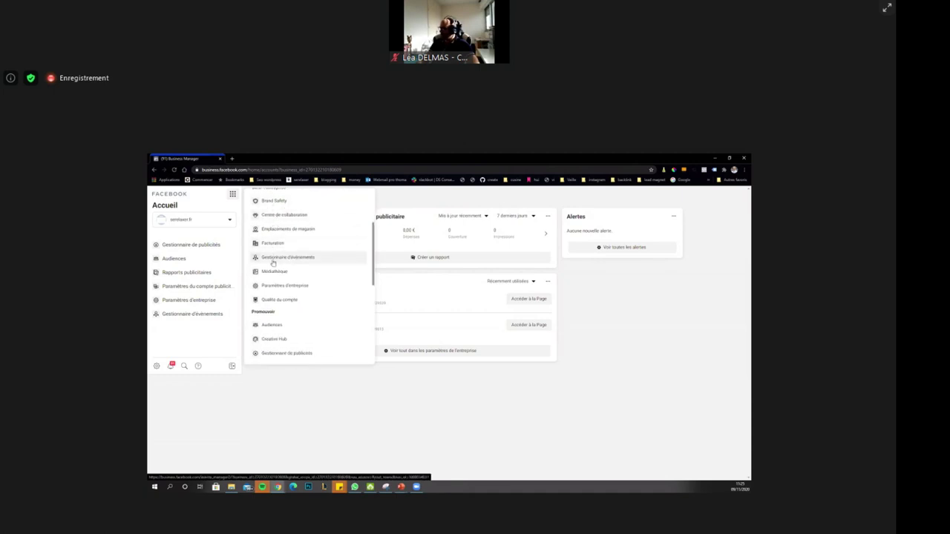
pyautogui.scroll(4, 314, 317)
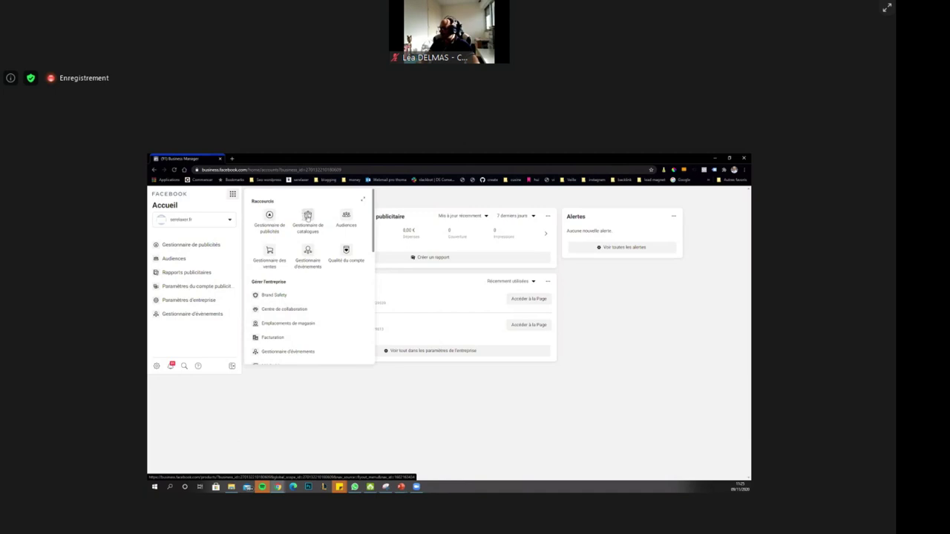
pyautogui.scroll(-2, 301, 230)
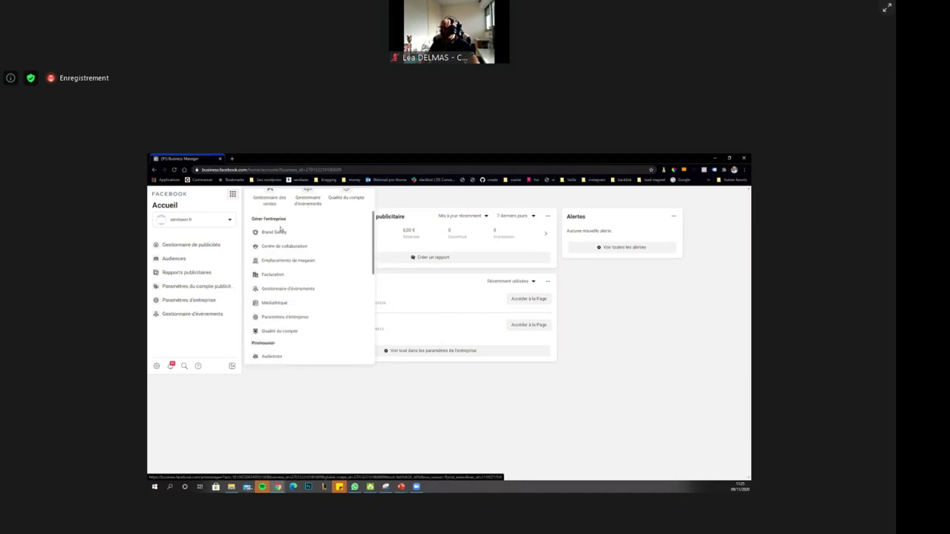
pyautogui.scroll(-3, 277, 278)
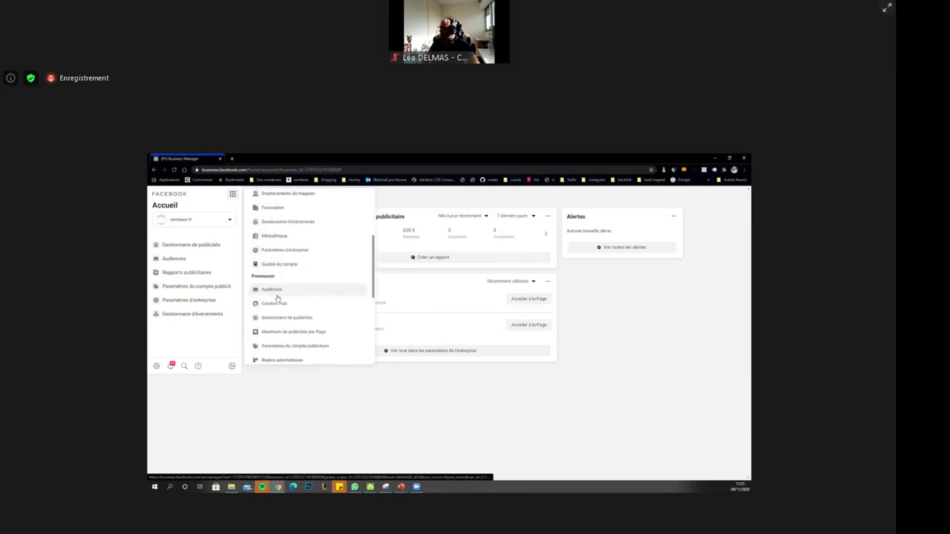
pyautogui.scroll(-5, 304, 293)
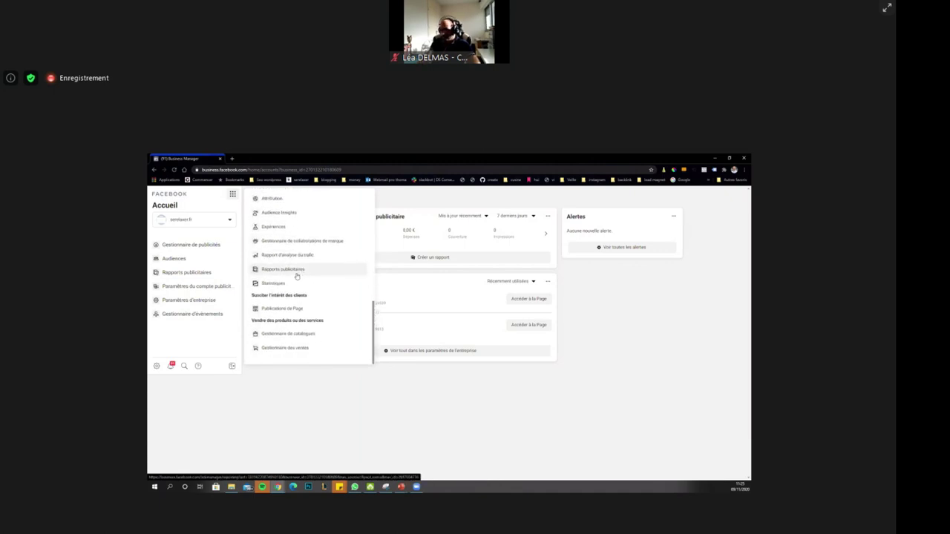
pyautogui.click(282, 335)
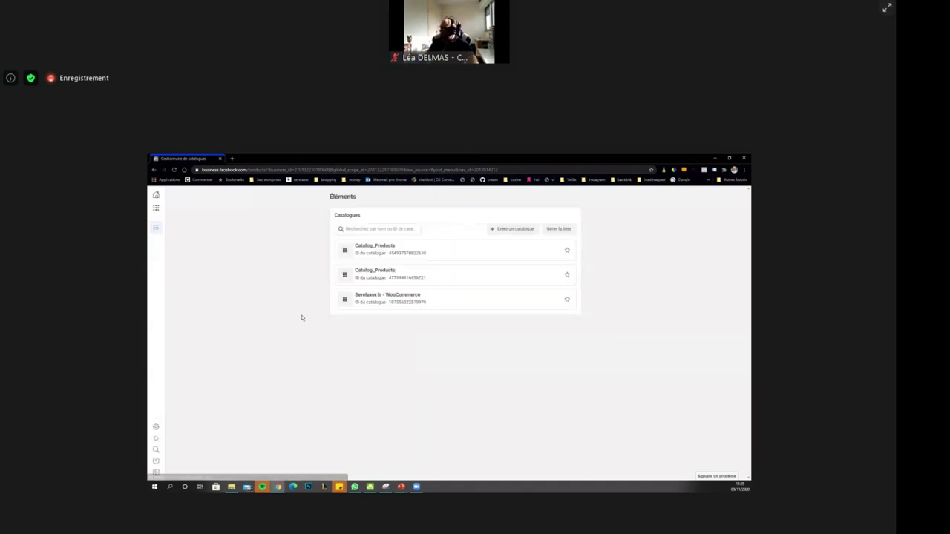
# Start a new catalogue of type E-commerce with Produits and proceed to its settings.
pyautogui.click(518, 229)
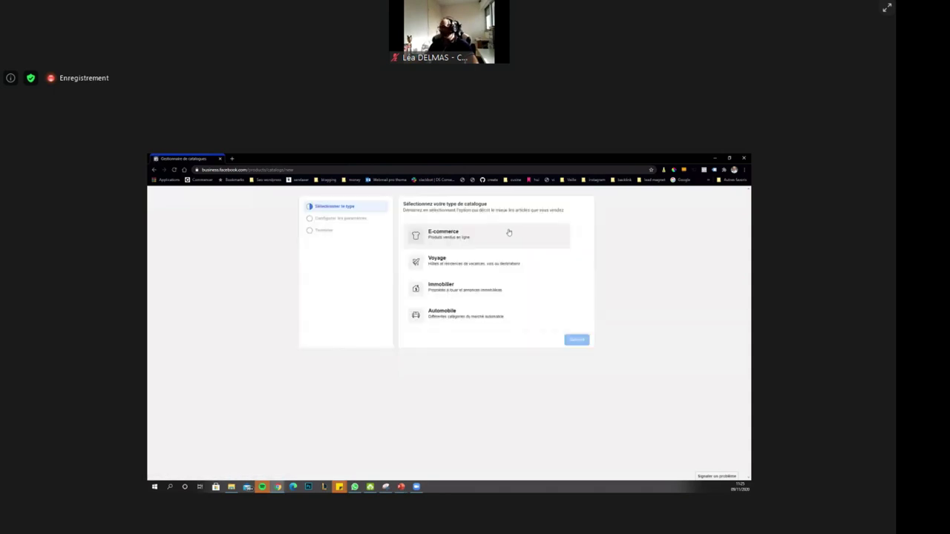
pyautogui.click(437, 243)
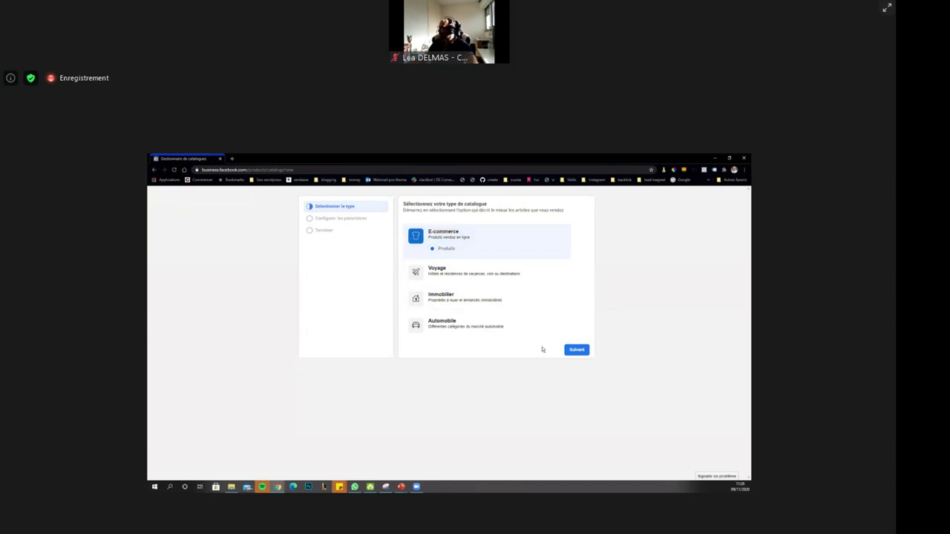
pyautogui.click(576, 350)
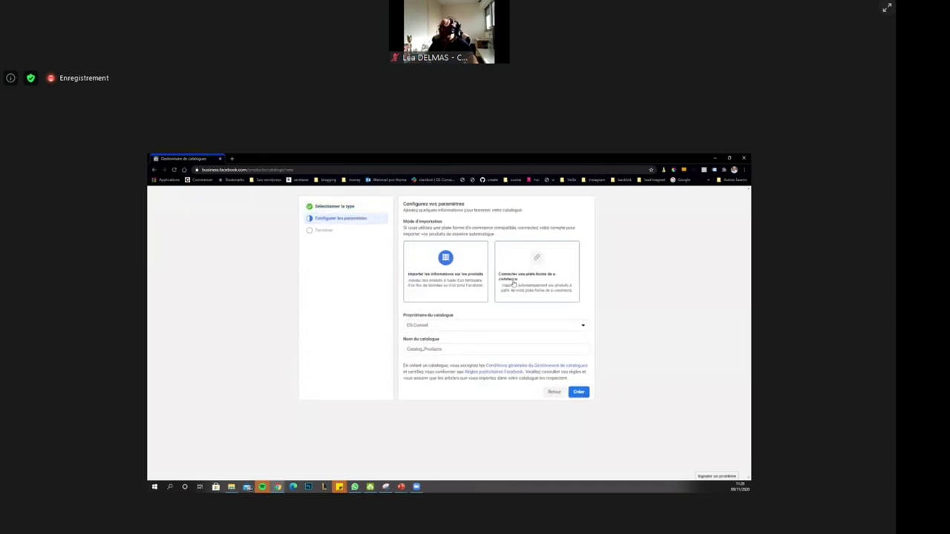
# Use product information import as the new catalogue's import mode and set its owner to Personnel.
pyautogui.moveTo(530, 281); pyautogui.dragTo(582, 284)
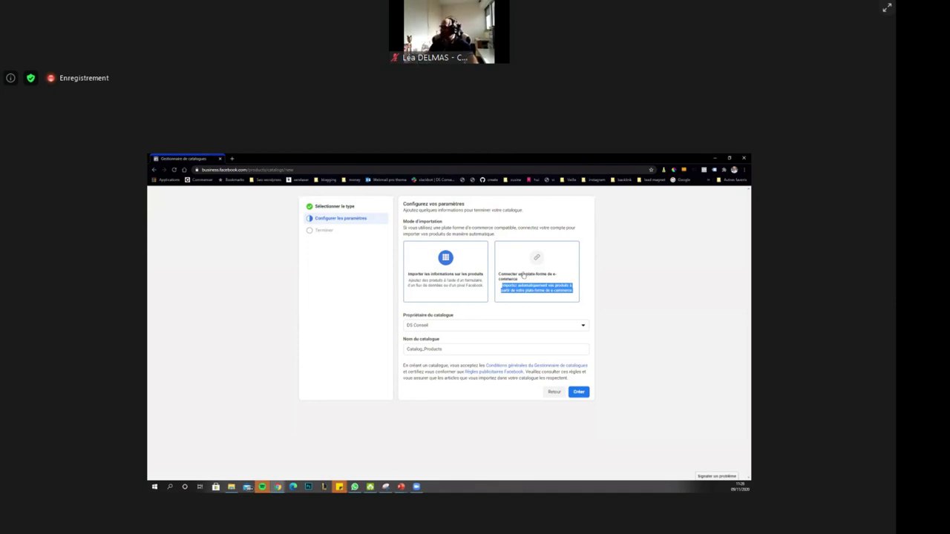
pyautogui.click(457, 278)
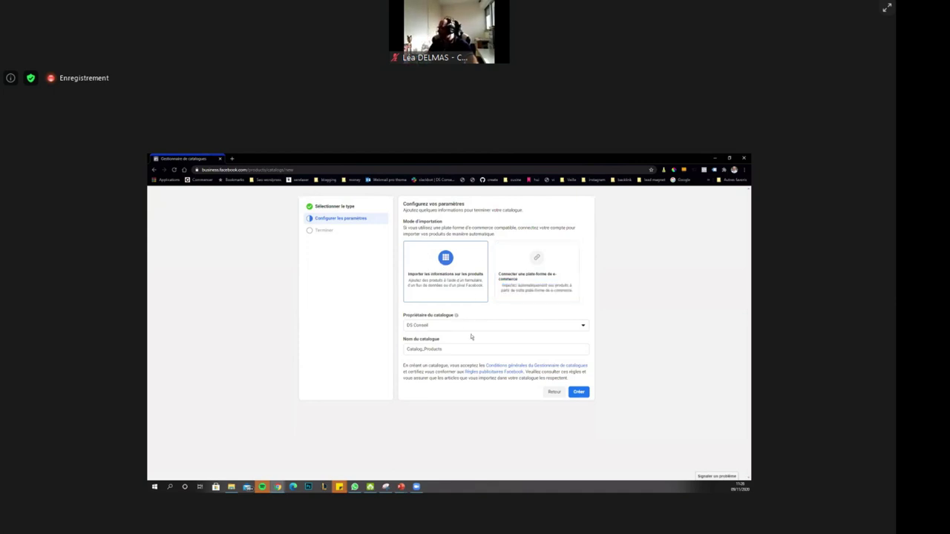
pyautogui.click(457, 326)
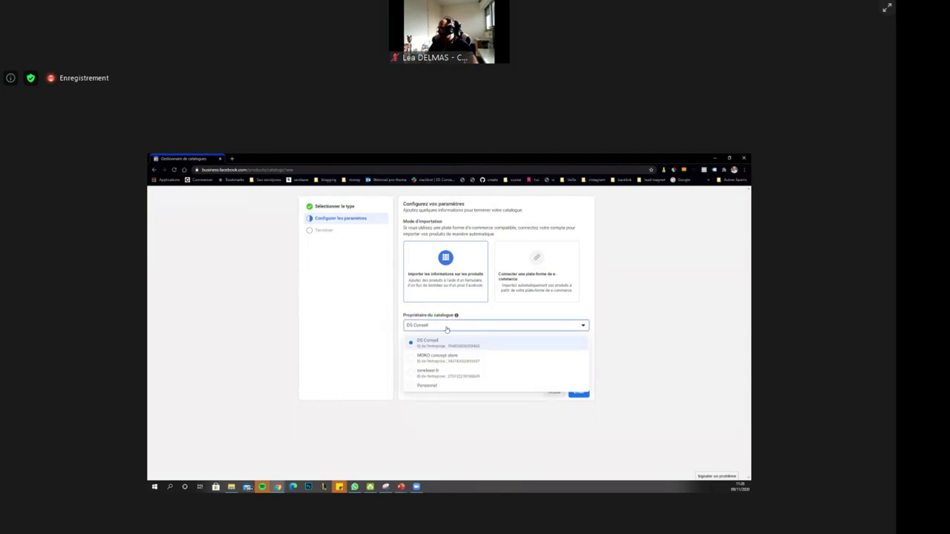
pyautogui.click(448, 330)
pyautogui.click(449, 325)
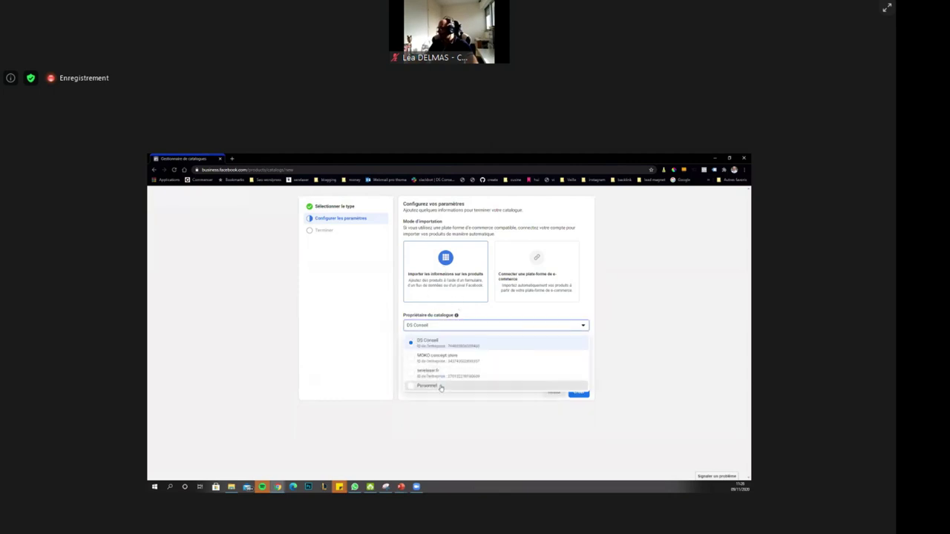
pyautogui.click(427, 386)
# Name the catalogue "catalogue test", create it and open its overview.
pyautogui.moveTo(532, 351); pyautogui.dragTo(380, 355)
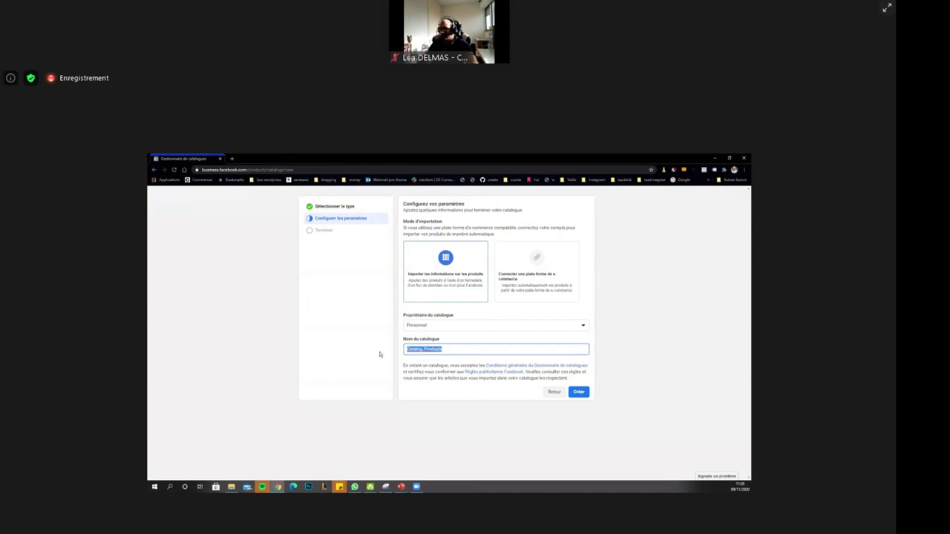
pyautogui.write('ca')
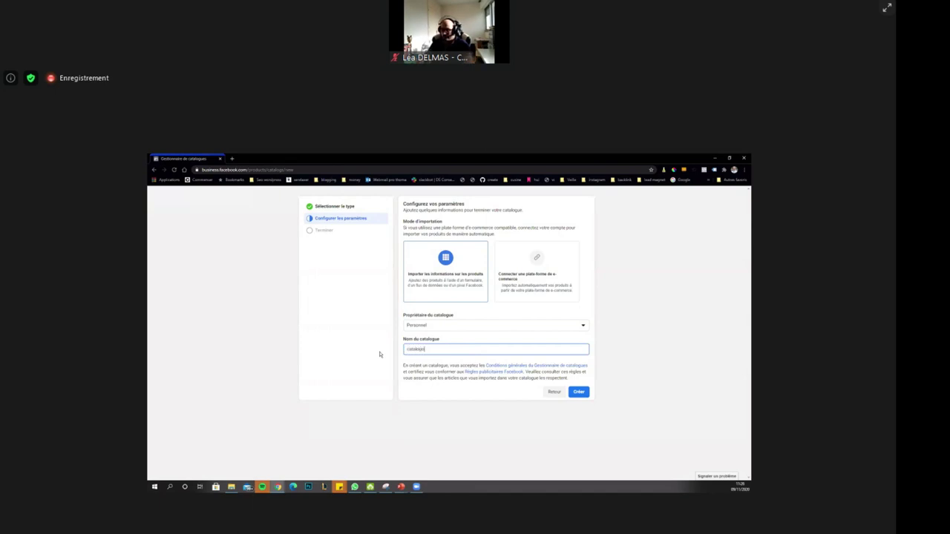
pyautogui.write('talogue test')
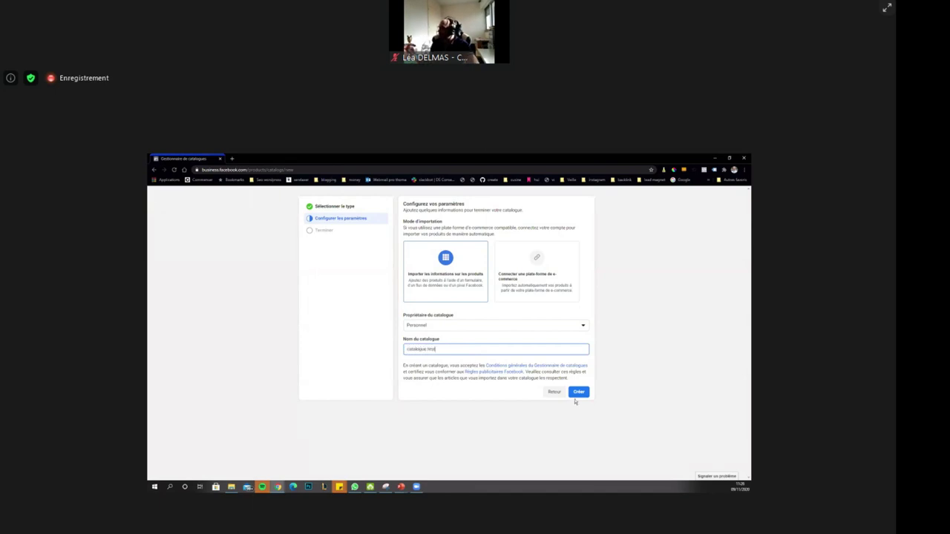
pyautogui.click(580, 397)
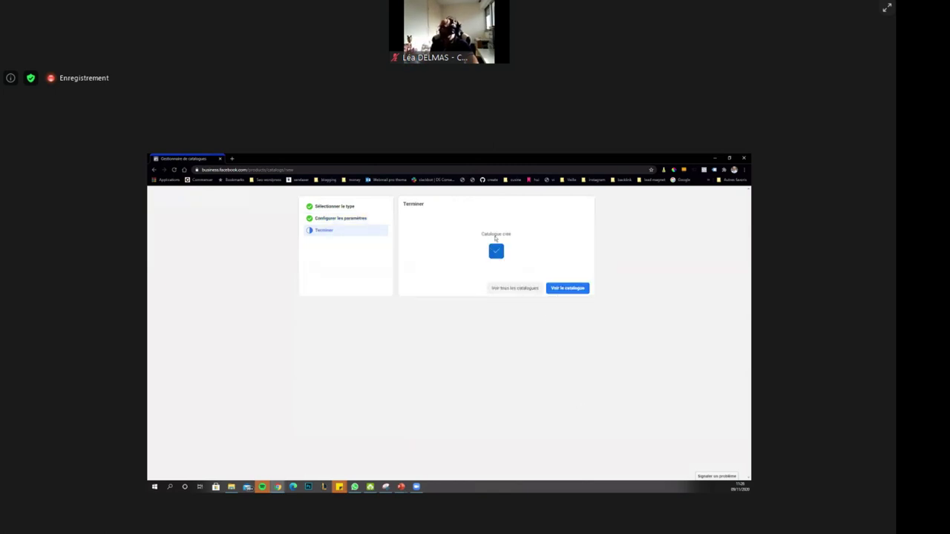
pyautogui.click(566, 293)
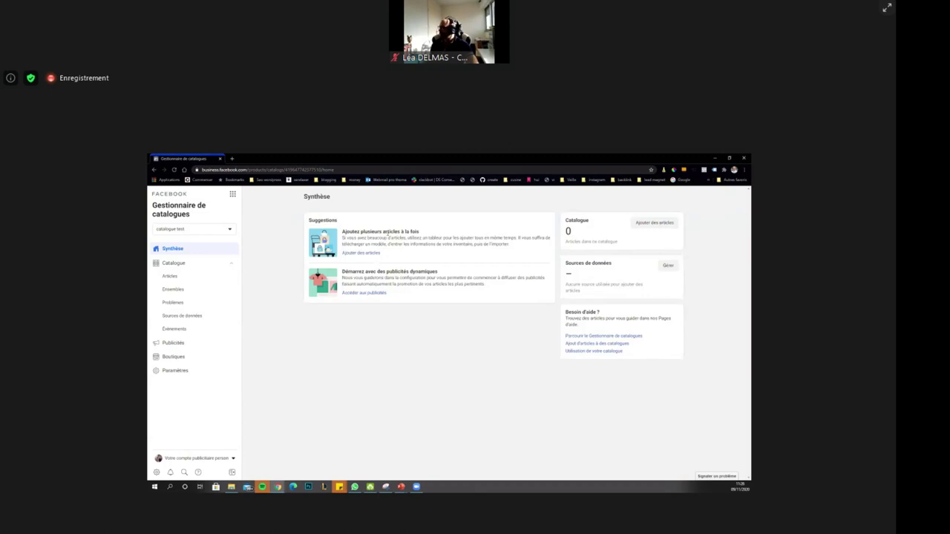
# Open the form for adding articles manually to the catalogue and examine its fields, including the price currency choices.
pyautogui.click(353, 254)
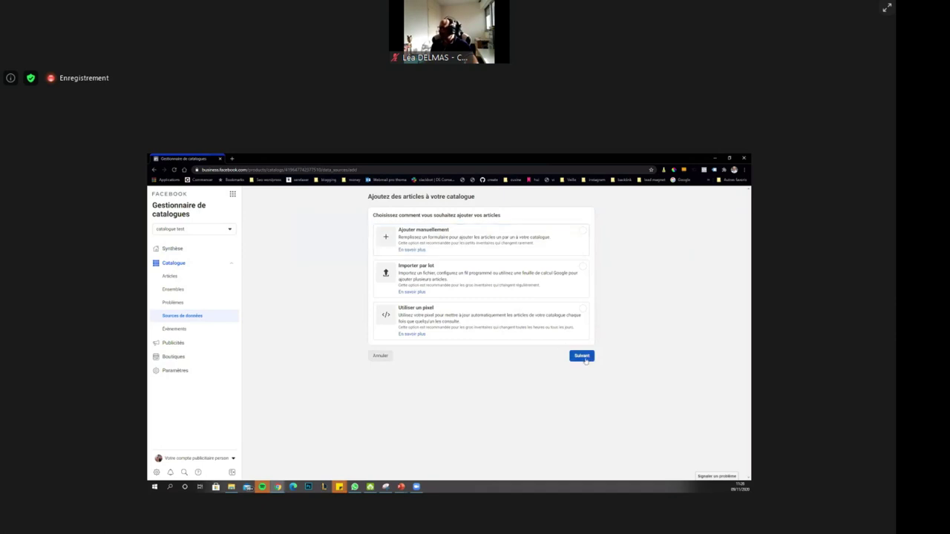
pyautogui.click(583, 357)
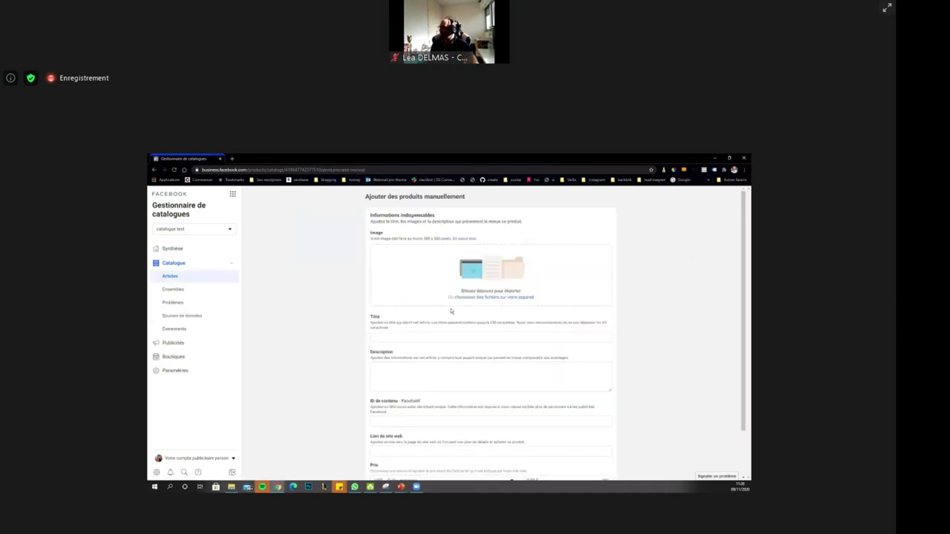
pyautogui.scroll(-2, 406, 279)
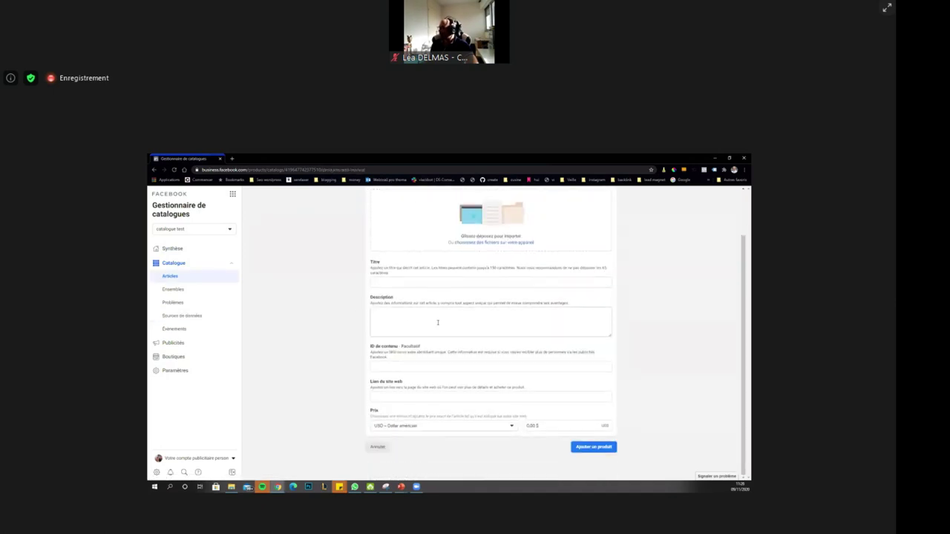
pyautogui.click(479, 426)
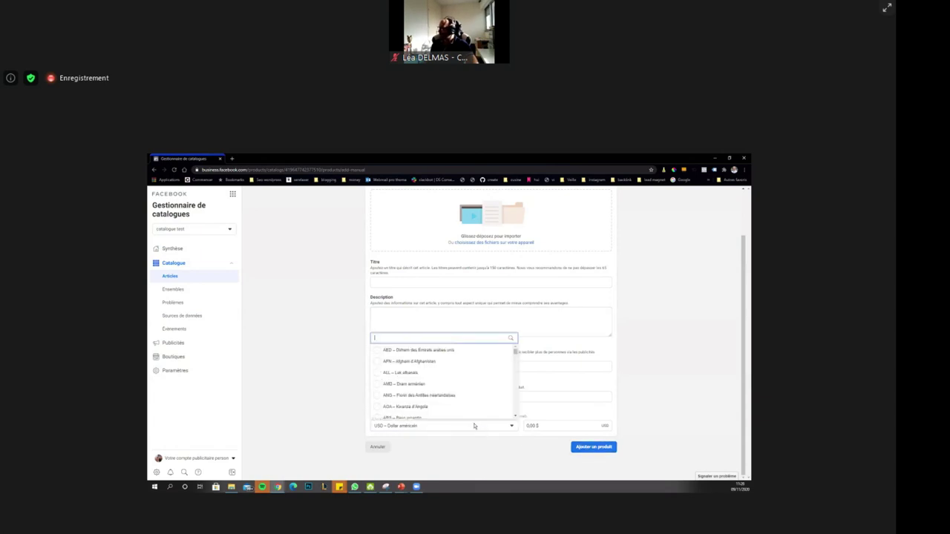
pyautogui.click(475, 427)
pyautogui.click(474, 427)
pyautogui.click(475, 427)
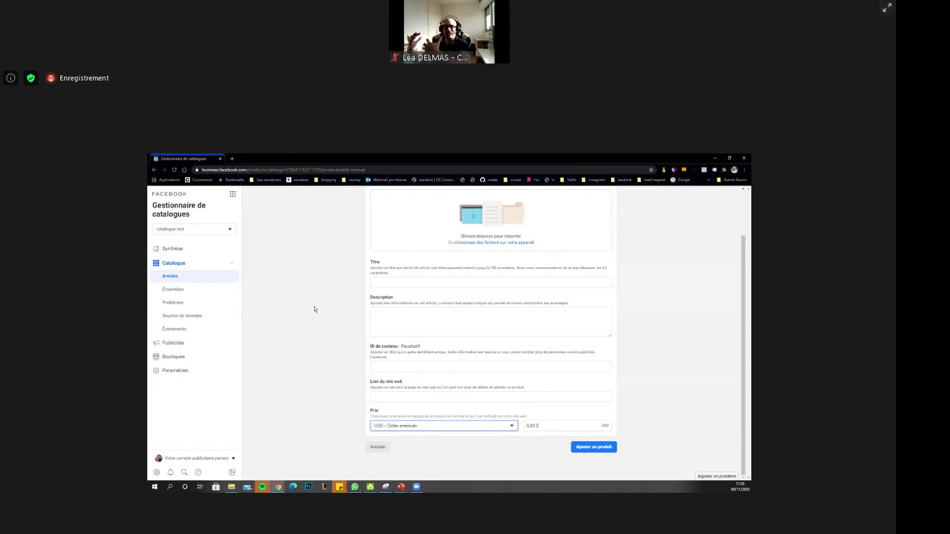
# Start creating a shop from the catalogue's Boutiques section and choose "Paiement par messages" as the payment method.
pyautogui.click(180, 358)
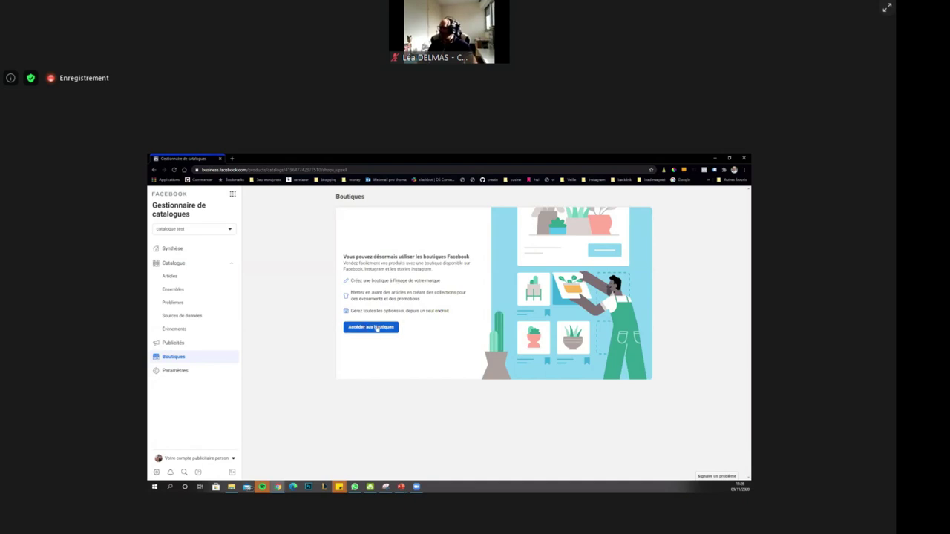
pyautogui.click(377, 328)
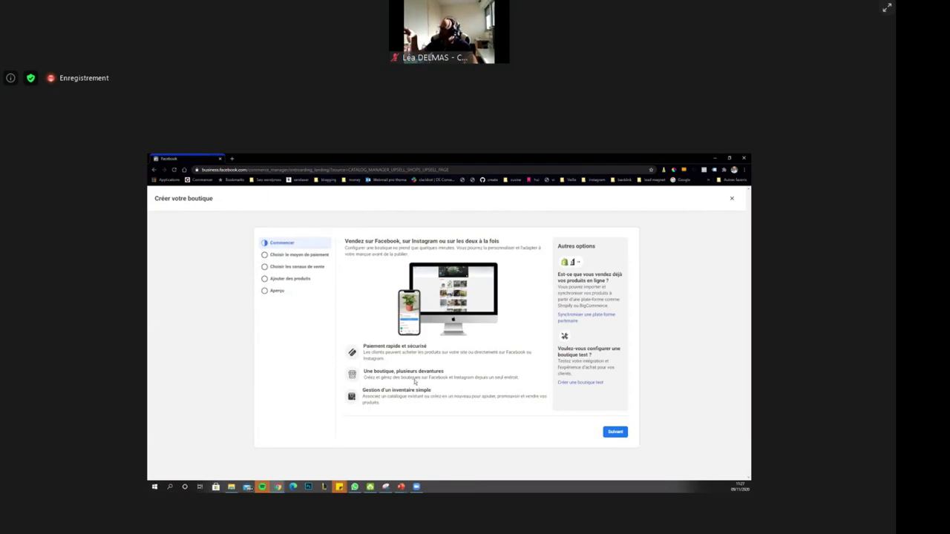
pyautogui.click(615, 432)
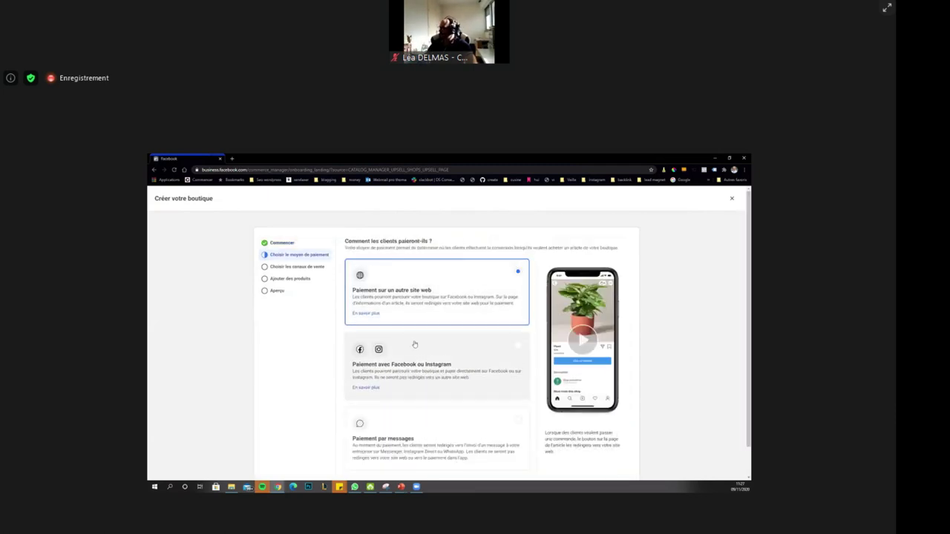
pyautogui.scroll(-1, 385, 262)
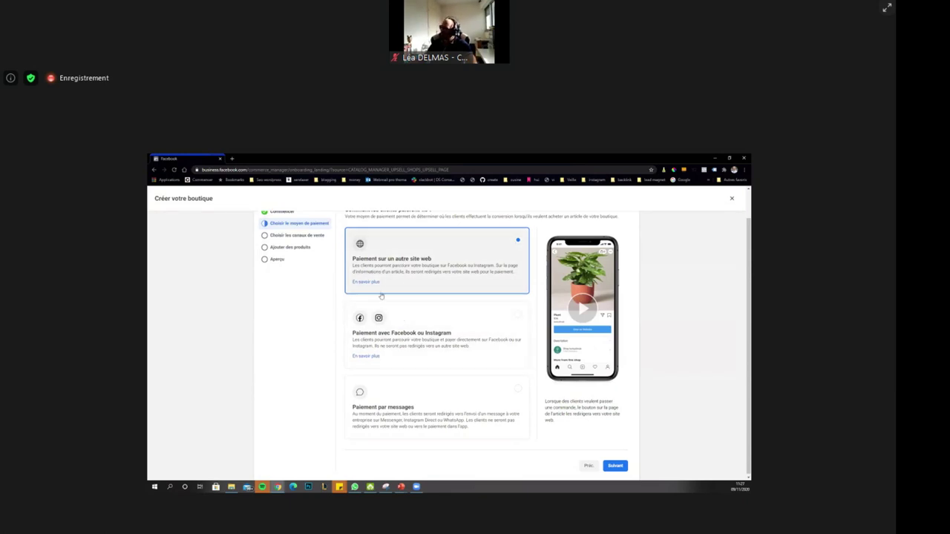
pyautogui.click(419, 413)
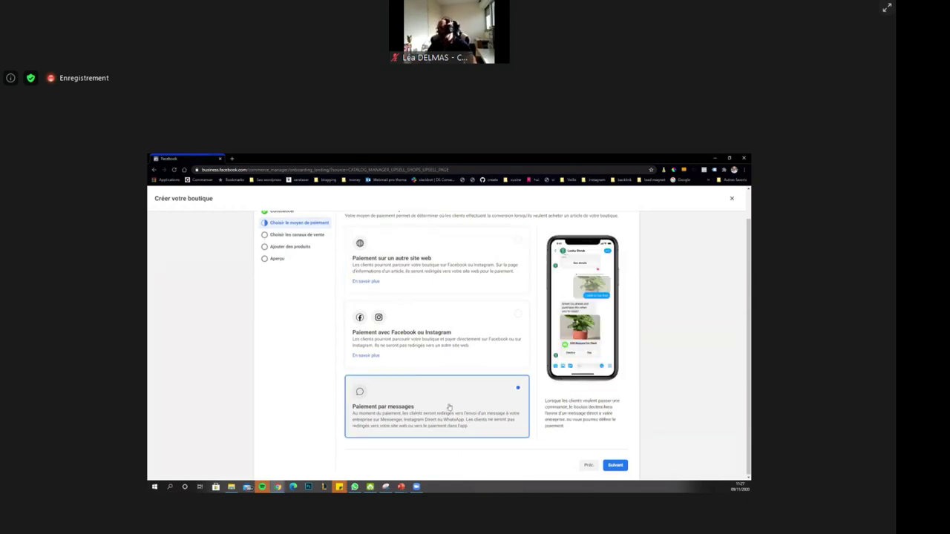
# Change the shop's payment method to "Paiement sur un autre site web" and continue the shop setup.
pyautogui.click(395, 285)
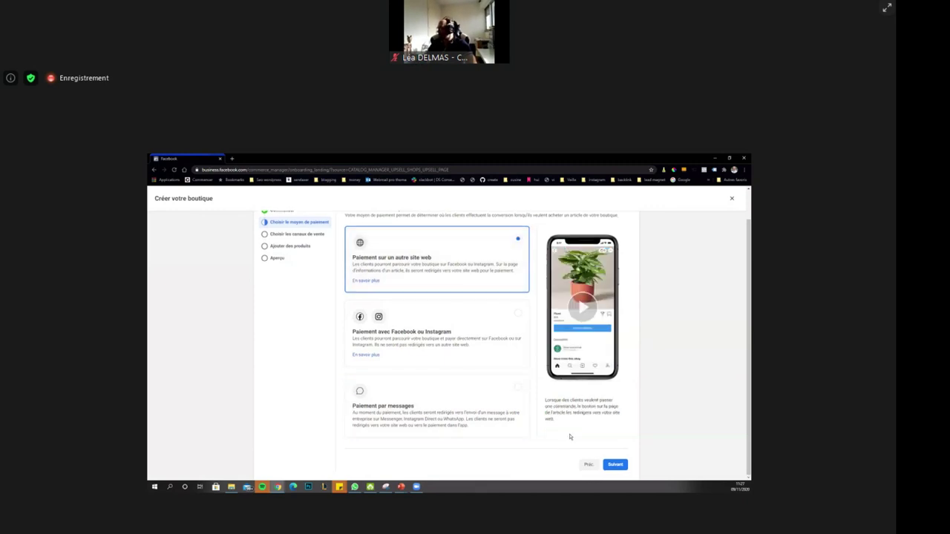
pyautogui.click(615, 465)
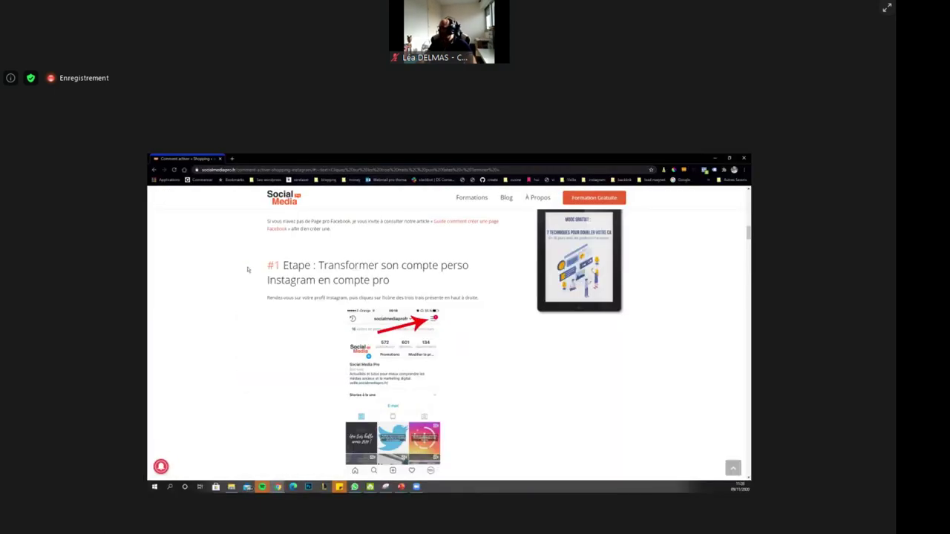
# Read through the Social Media Pro article on activating Instagram Shopping, from converting to a pro account to the statistics step, and select its web address.
pyautogui.moveTo(248, 270); pyautogui.dragTo(459, 276)
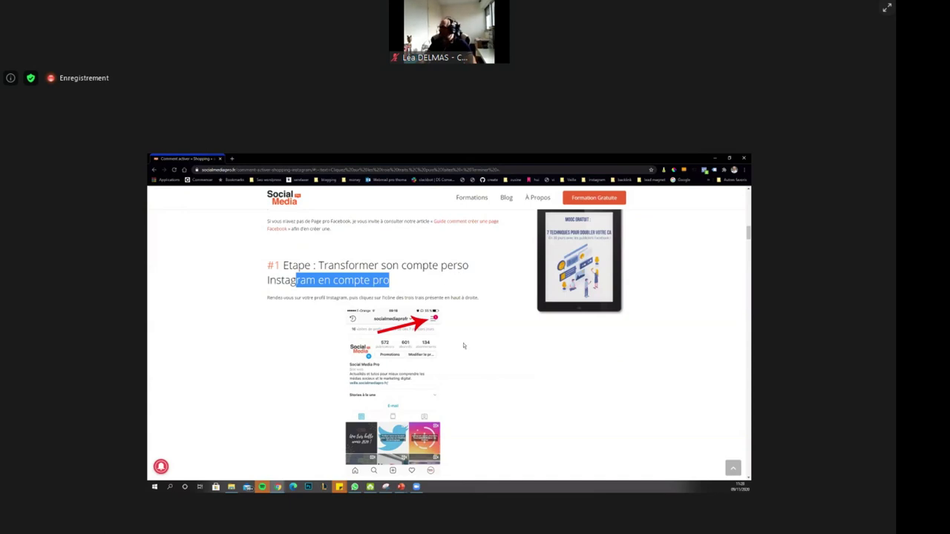
pyautogui.click(494, 342)
pyautogui.scroll(-3, 458, 320)
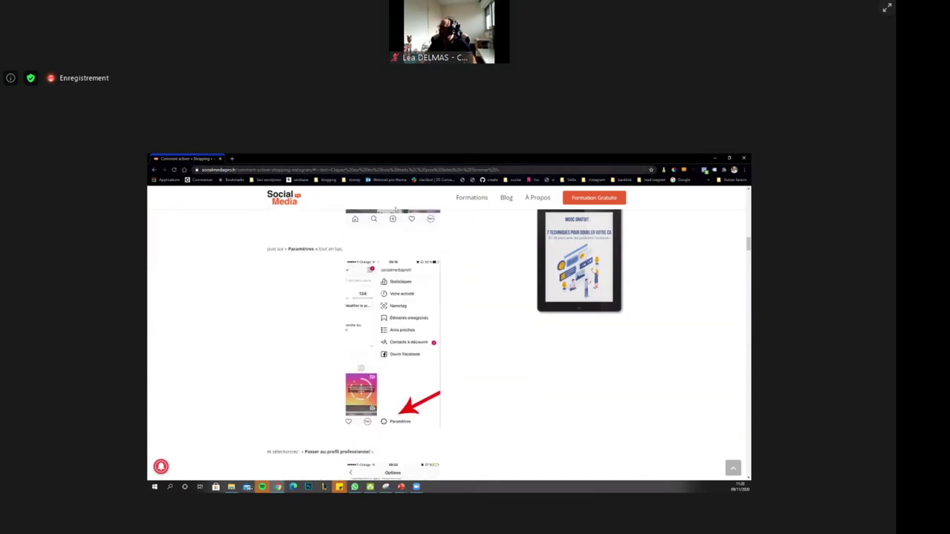
pyautogui.scroll(-10, 515, 285)
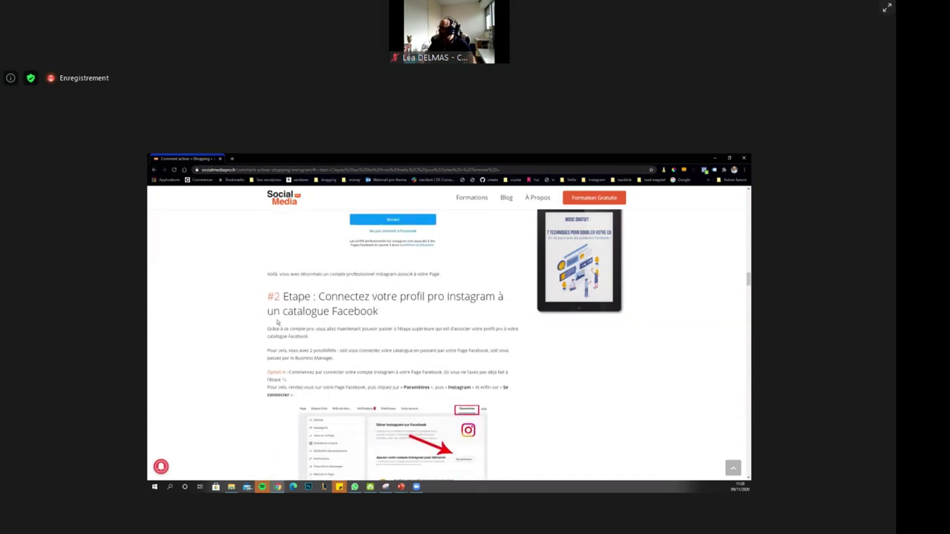
pyautogui.scroll(-2, 428, 345)
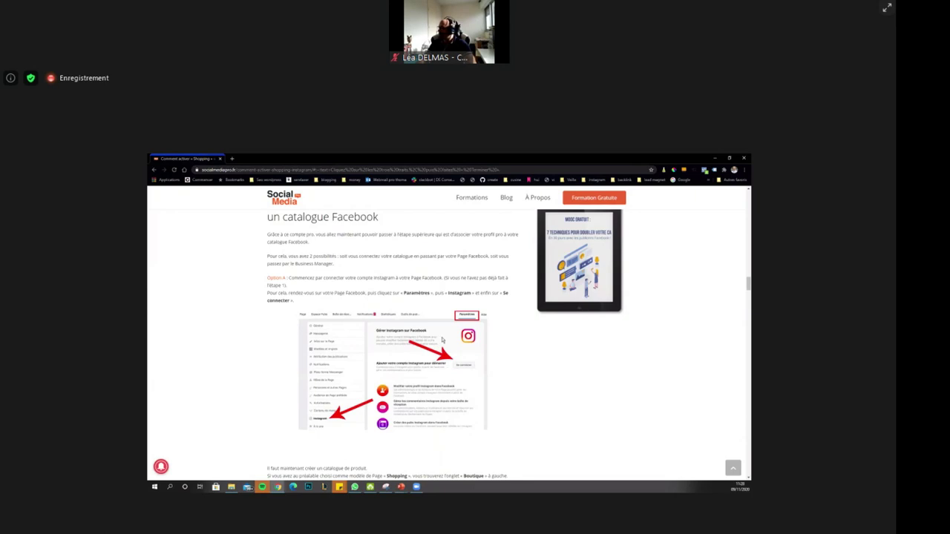
pyautogui.scroll(-2, 468, 358)
pyautogui.scroll(-4, 478, 338)
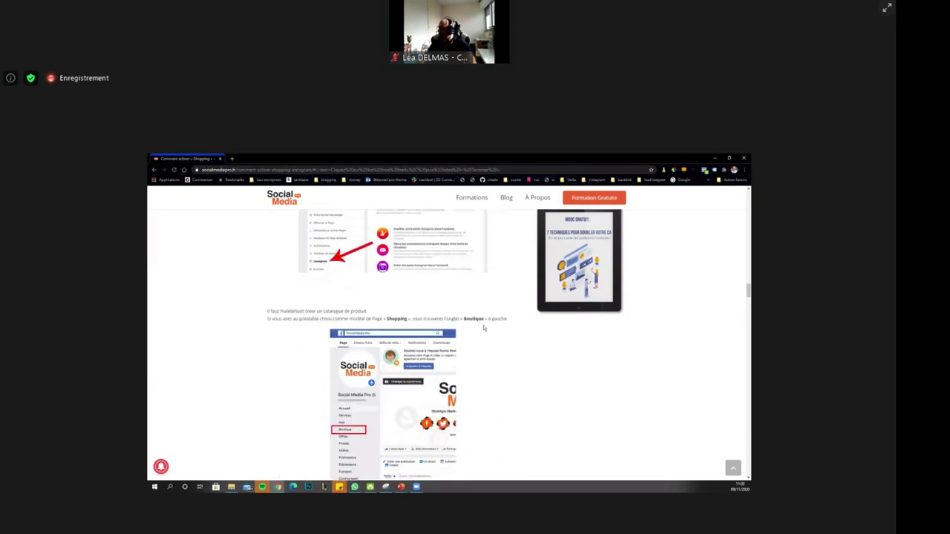
pyautogui.scroll(-15, 482, 327)
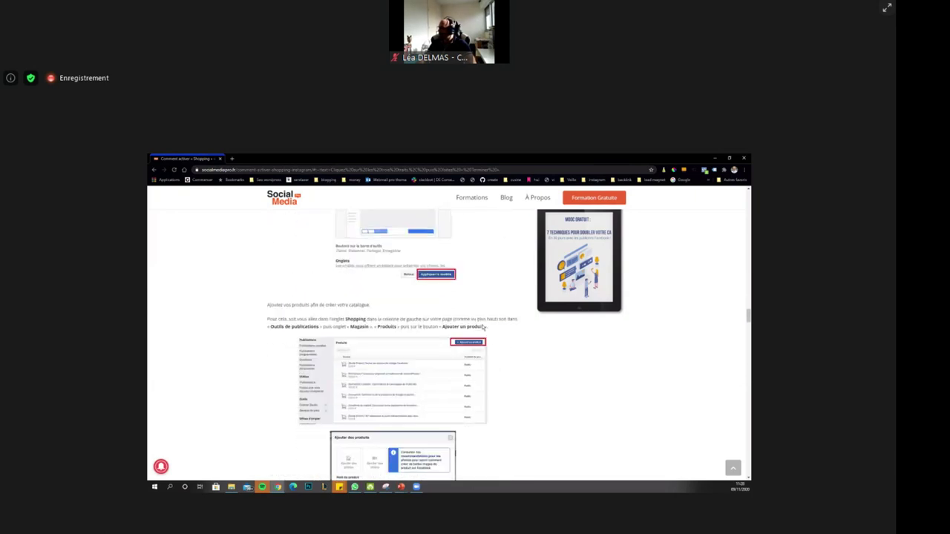
pyautogui.scroll(-10, 482, 328)
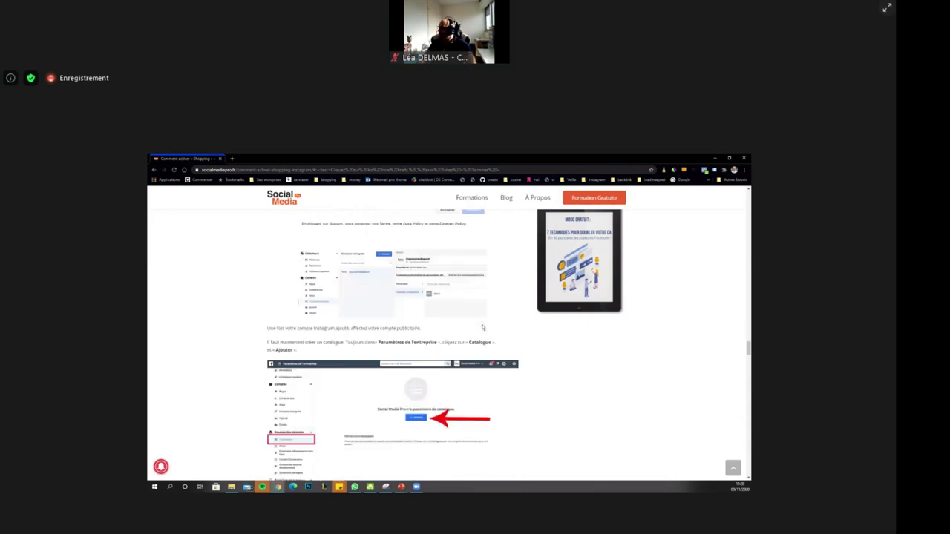
pyautogui.scroll(-10, 482, 327)
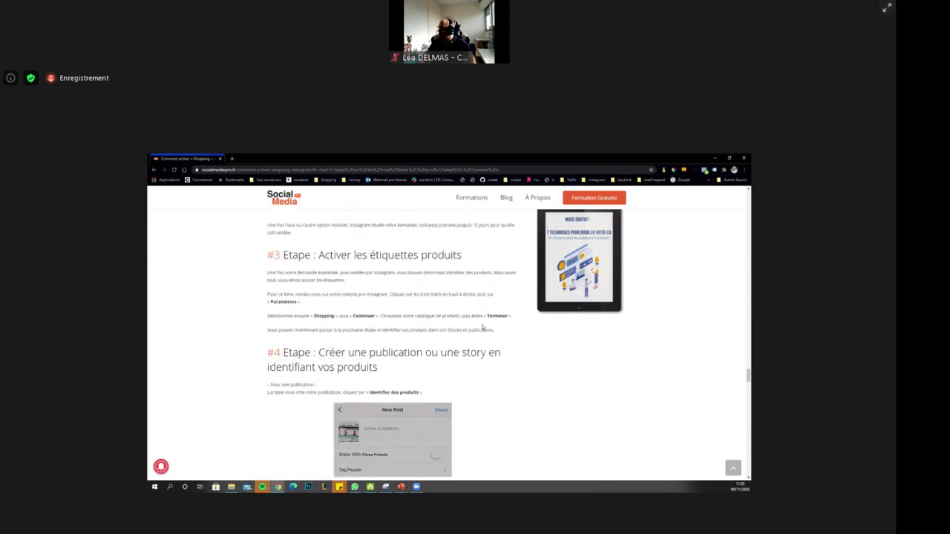
pyautogui.scroll(-2, 316, 312)
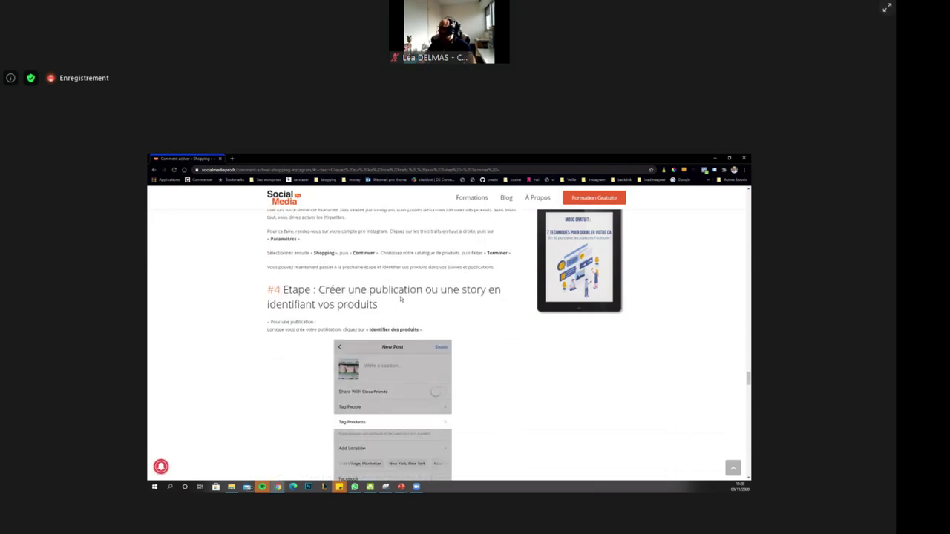
pyautogui.scroll(-8, 442, 308)
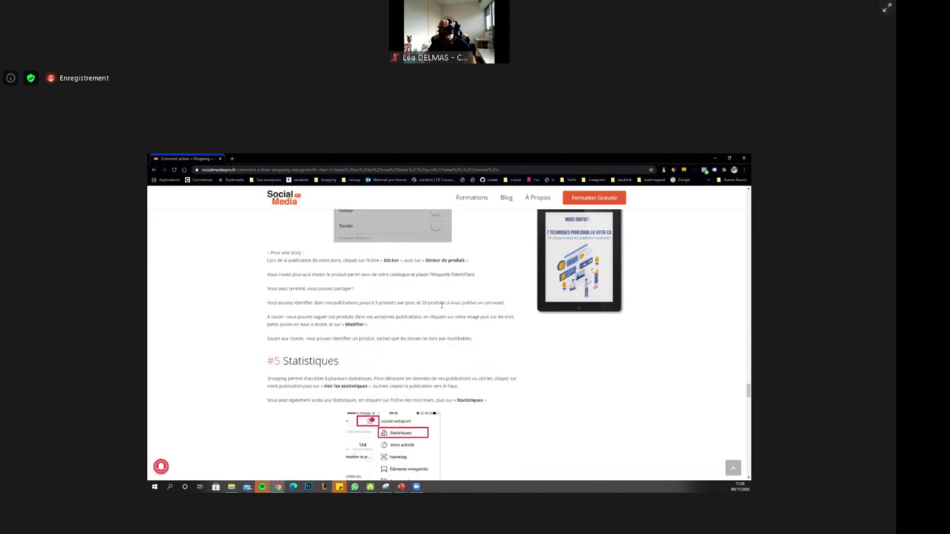
pyautogui.click(233, 170)
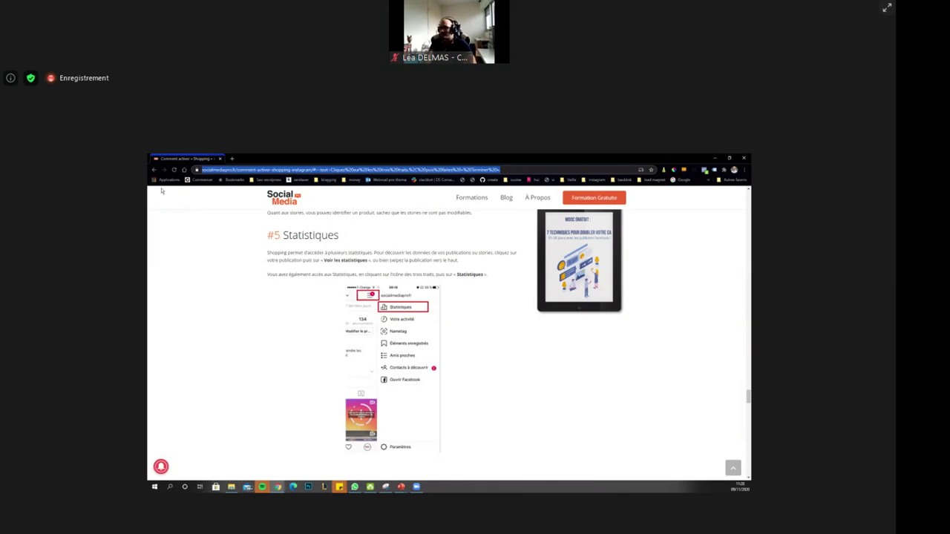
pyautogui.hotkey('alt', 'Tab')
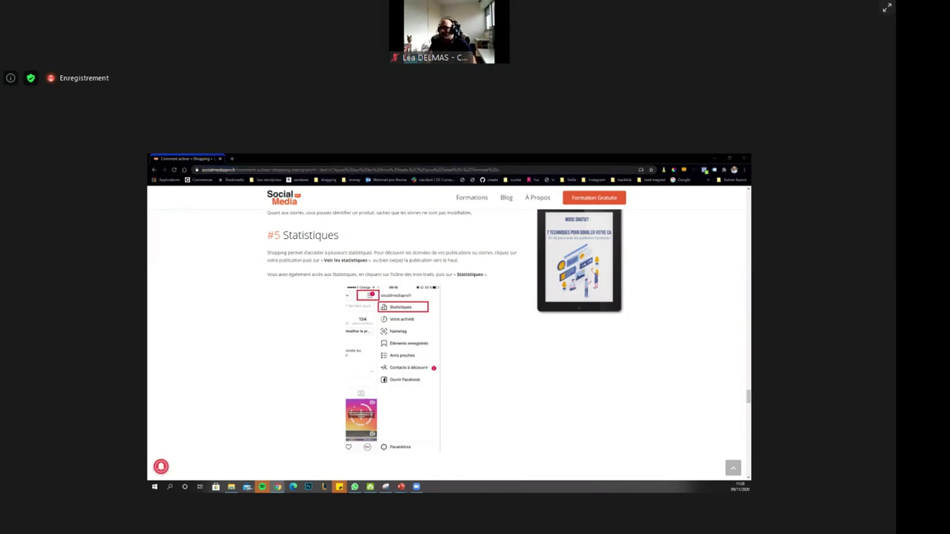
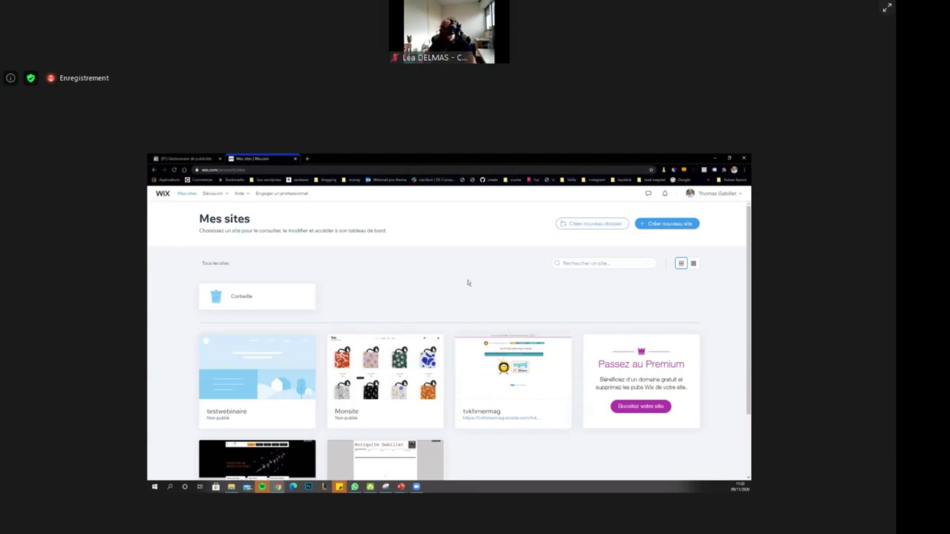
# In Wix, start creating a new site of the "Boutique en ligne" category and let Wix ADI design it.
pyautogui.scroll(-2, 476, 285)
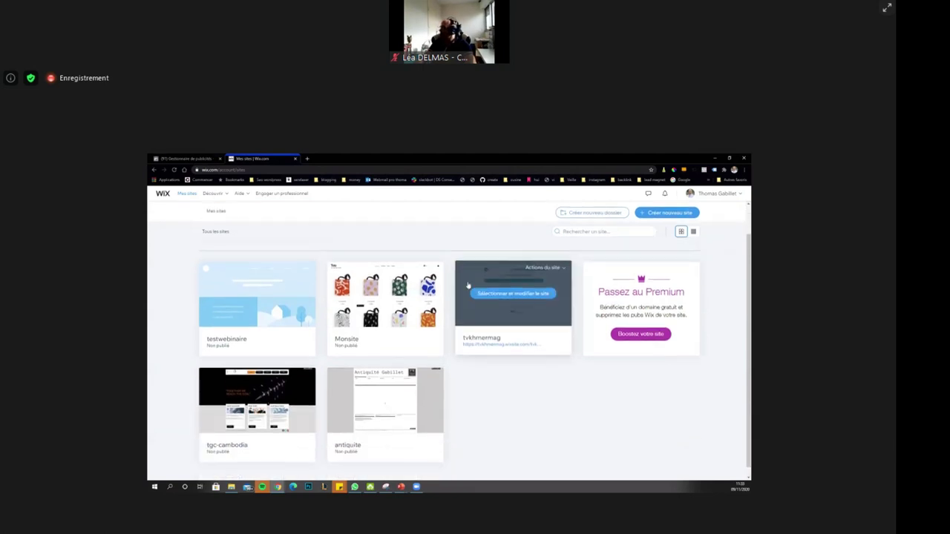
pyautogui.scroll(2, 481, 273)
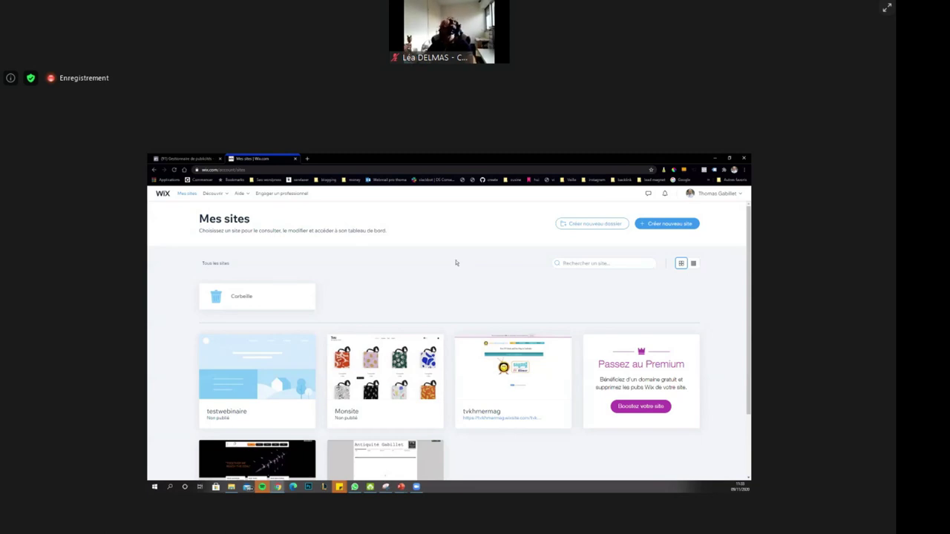
pyautogui.click(649, 225)
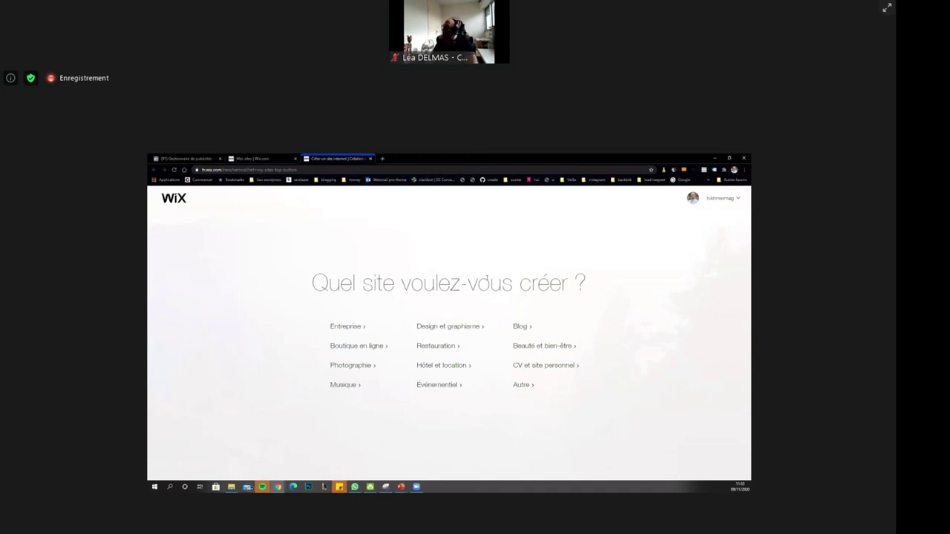
pyautogui.click(363, 346)
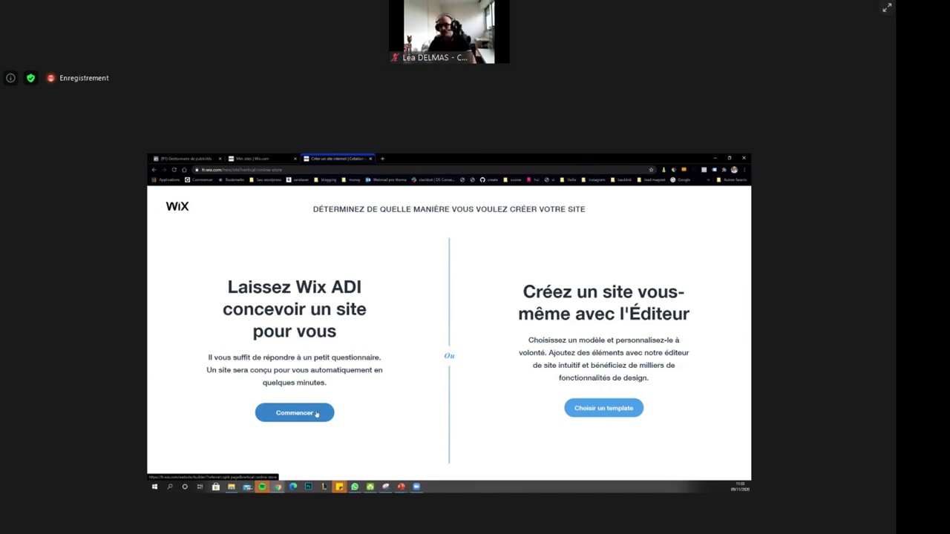
pyautogui.click(298, 416)
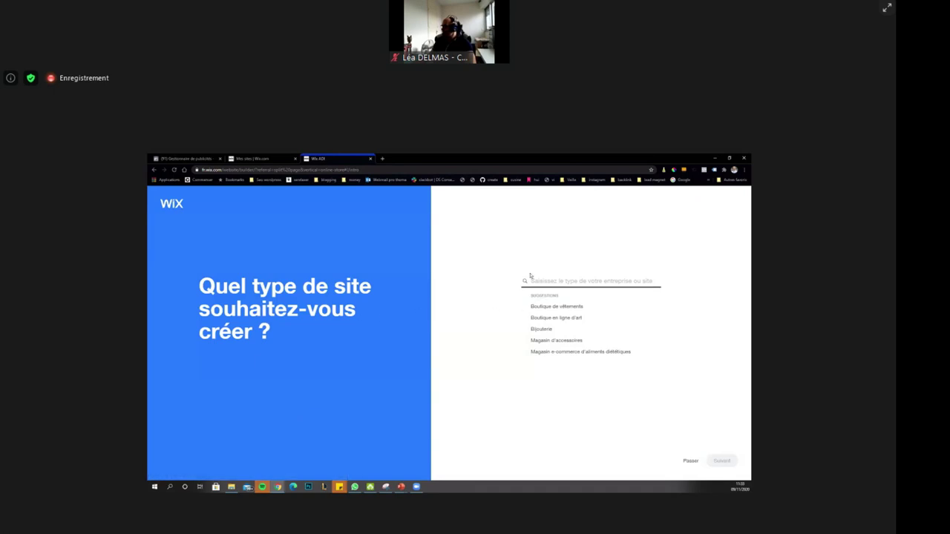
# Set the site type to "Boutique de vêtements féminins en ligne" and continue to the feature selection.
pyautogui.click(560, 307)
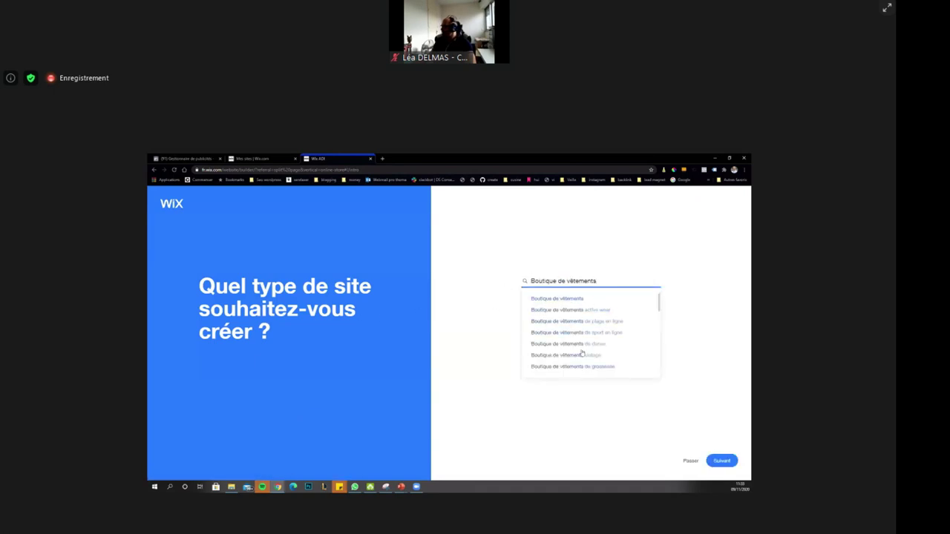
pyautogui.scroll(-5, 582, 319)
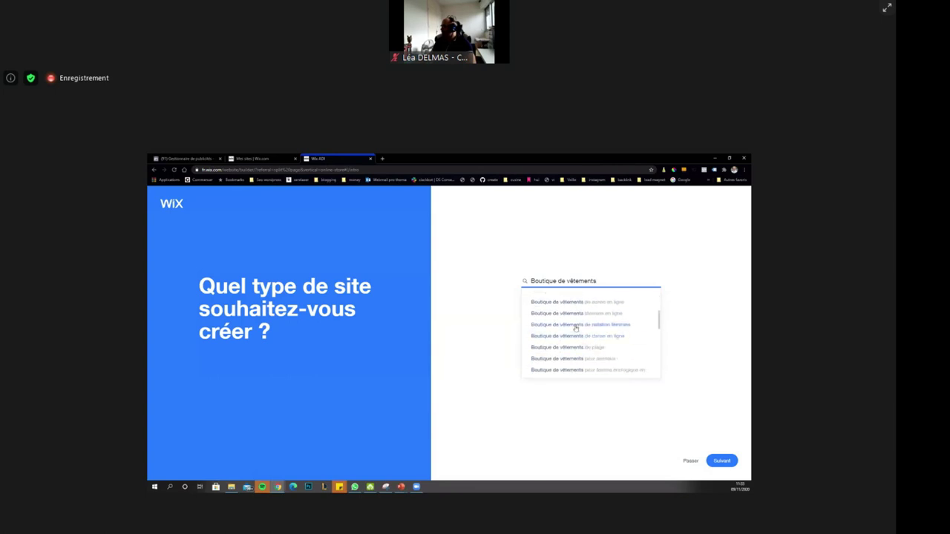
pyautogui.click(563, 317)
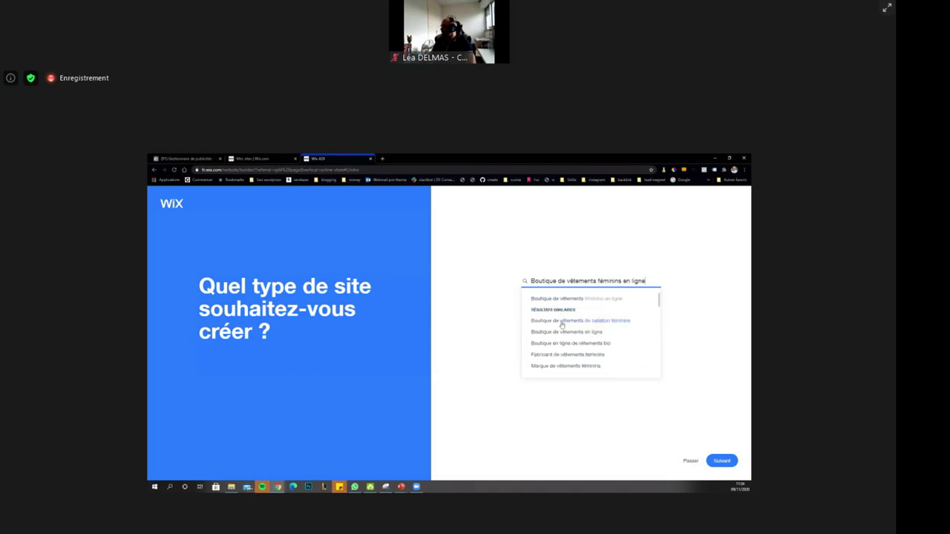
pyautogui.click(720, 461)
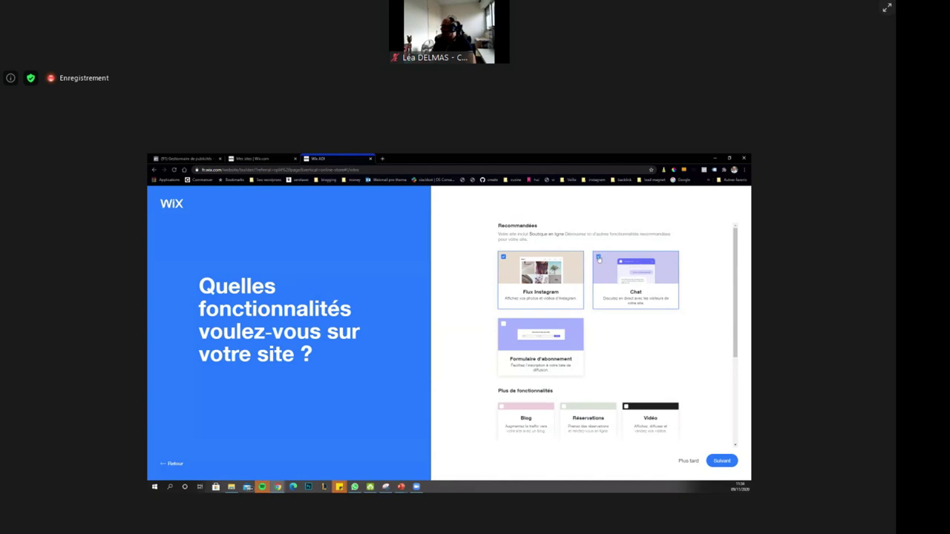
# Deselect the Chat and Flux Instagram features, review the other available features and continue without any of them.
pyautogui.click(598, 258)
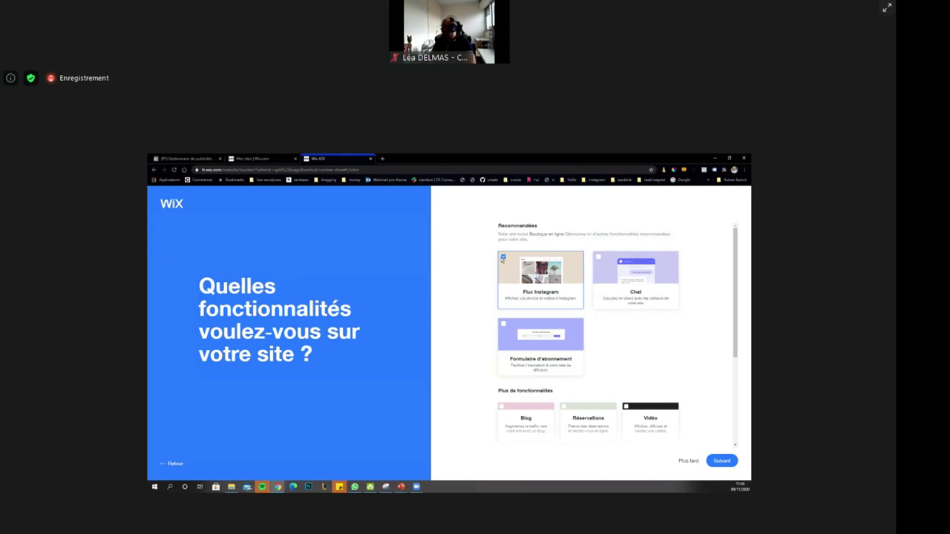
pyautogui.scroll(-4, 640, 401)
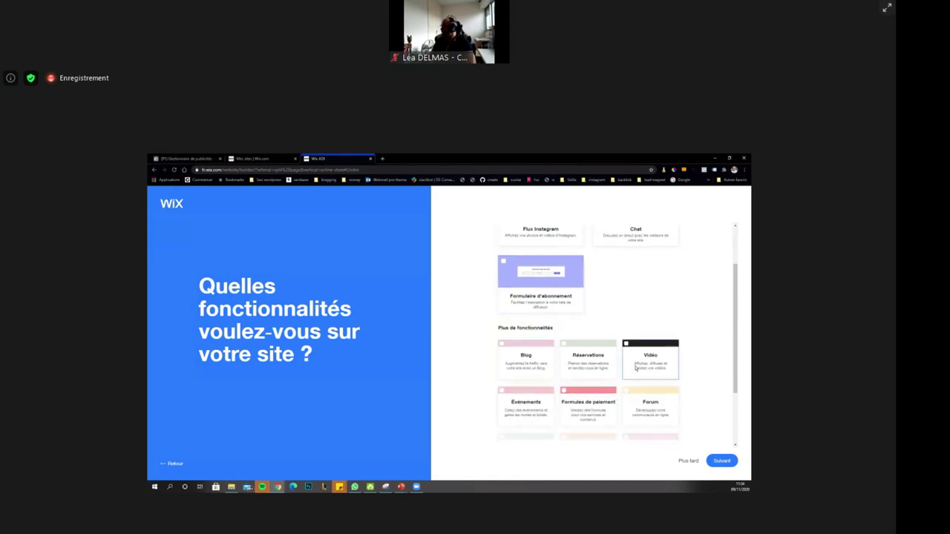
pyautogui.scroll(5, 639, 400)
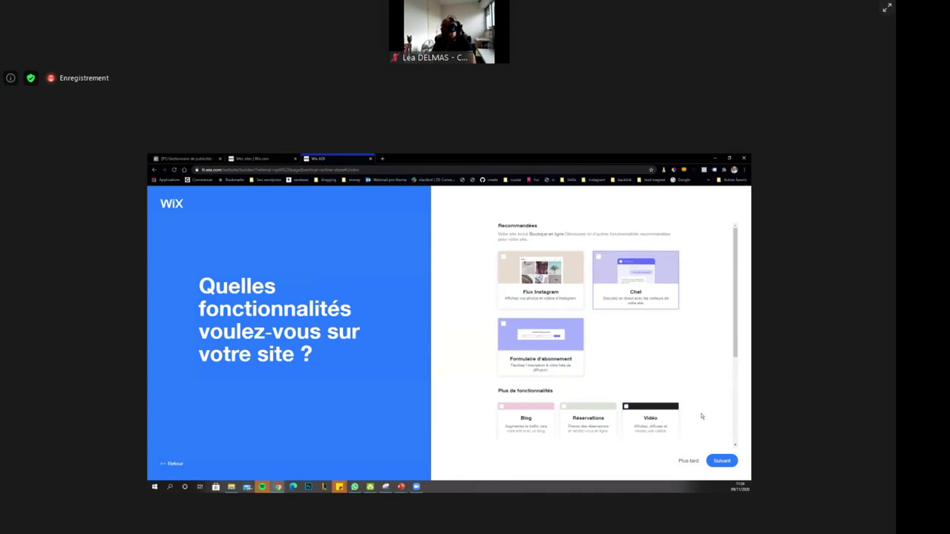
pyautogui.click(720, 462)
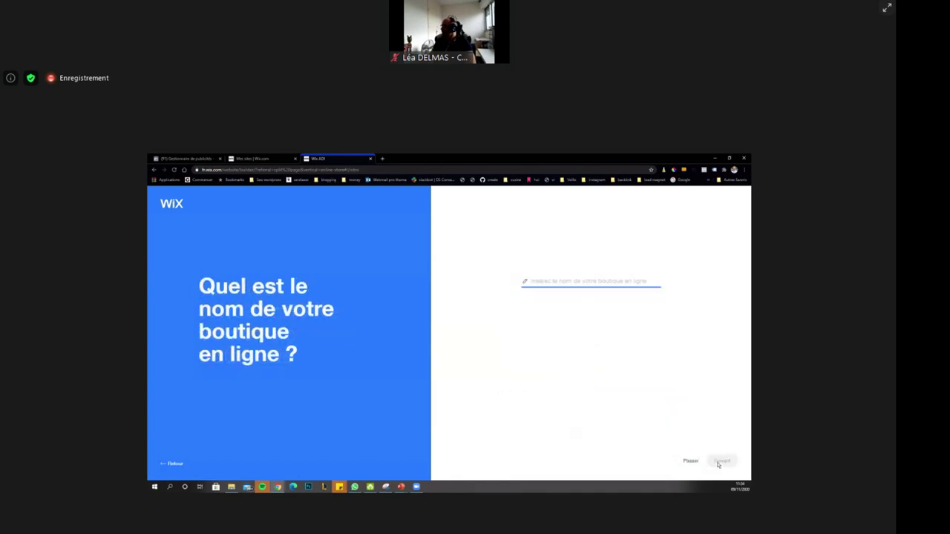
# Name the online shop "test webinaire2" and continue.
pyautogui.write('test')
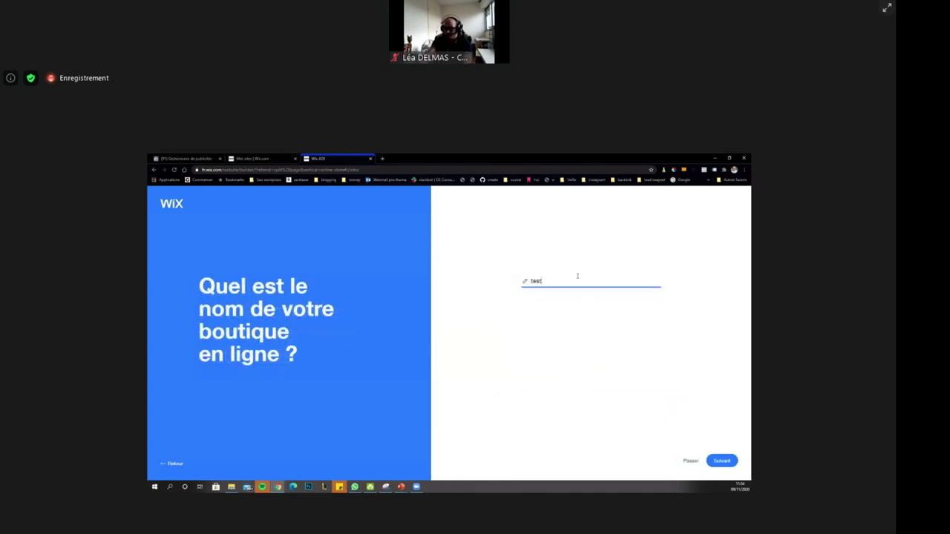
pyautogui.write(' webinaire2')
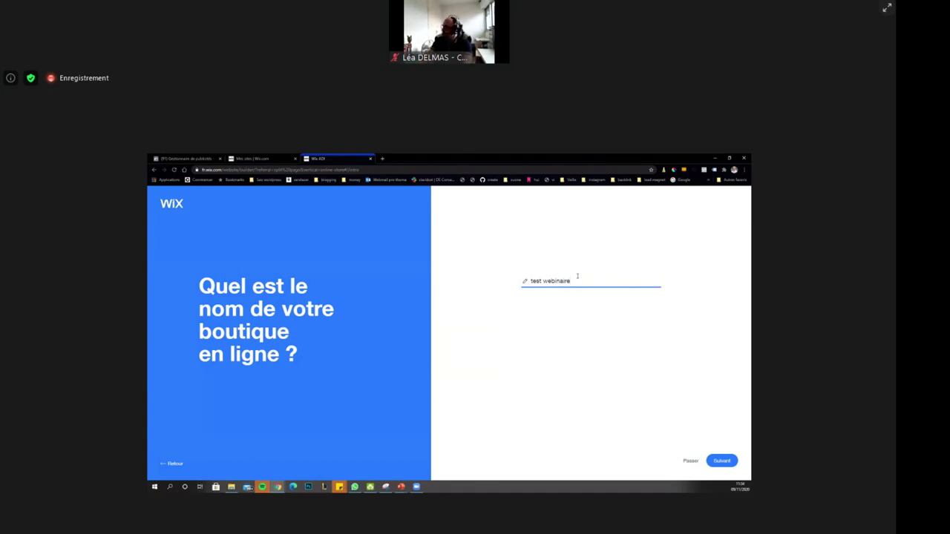
pyautogui.click(721, 461)
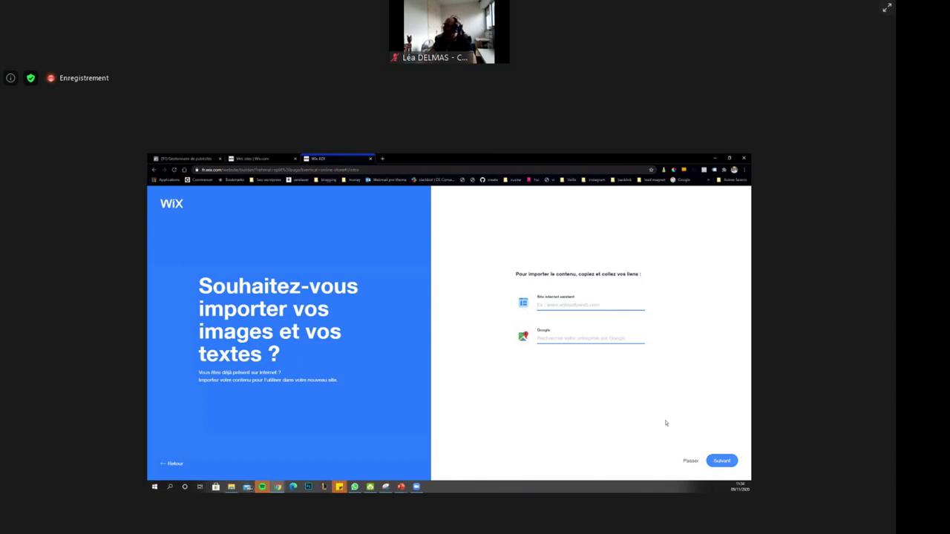
# Continue without importing any images or texts, accept the contact details unchanged and proceed to the theme selection.
pyautogui.click(735, 462)
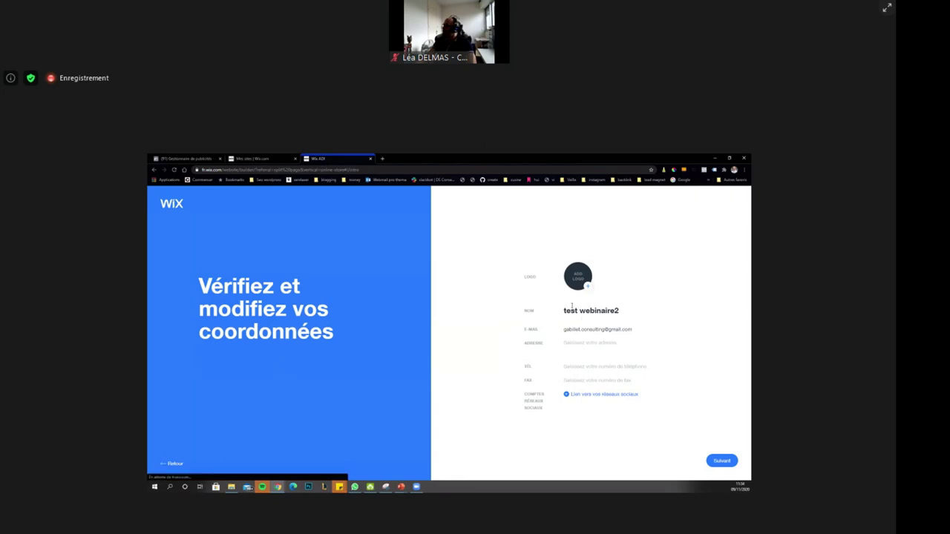
pyautogui.click(727, 461)
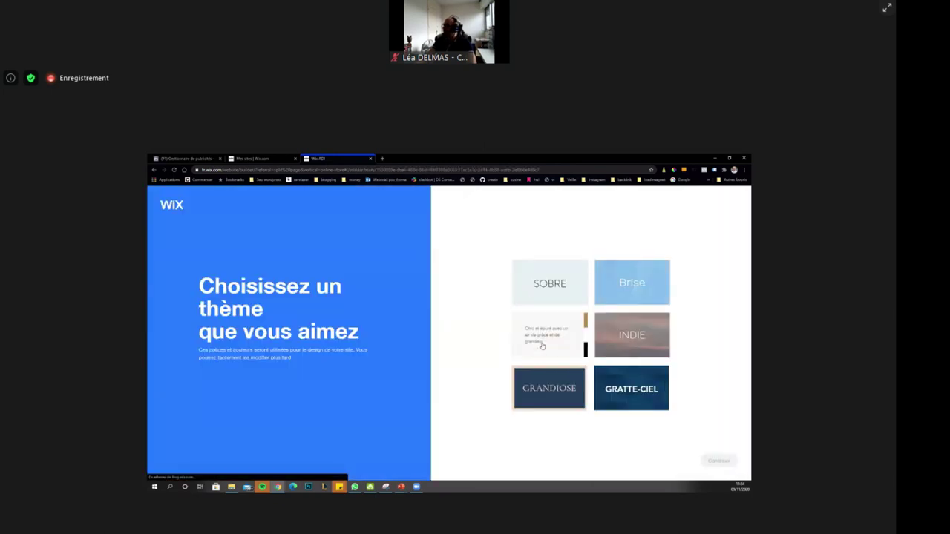
pyautogui.tripleClick(286, 326)
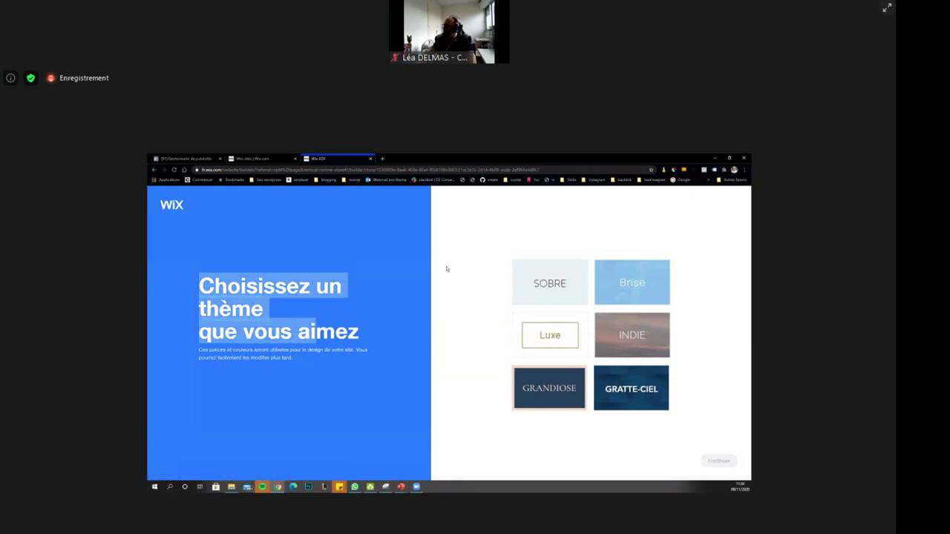
pyautogui.click(456, 263)
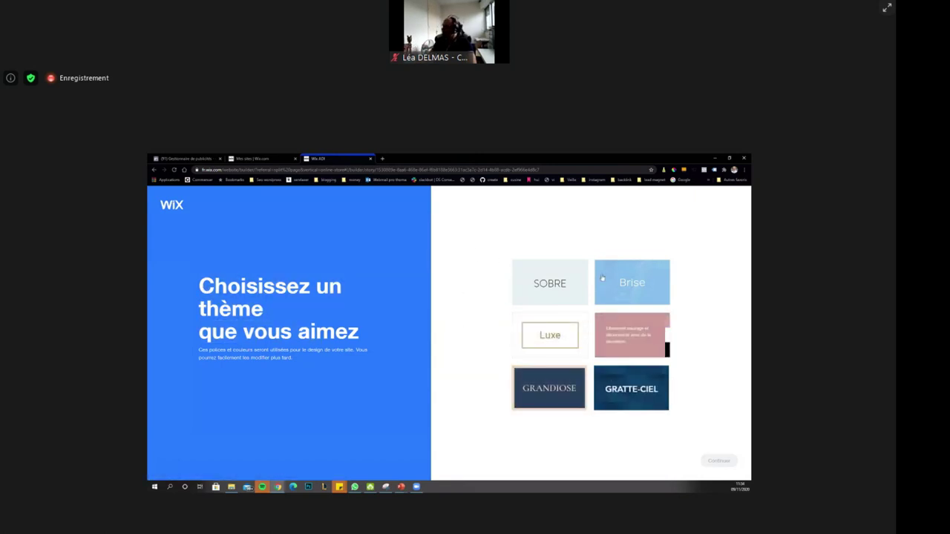
# Choose the Grandiose theme and use the "Nos dernières tendances" design with the white background for the home page.
pyautogui.click(559, 400)
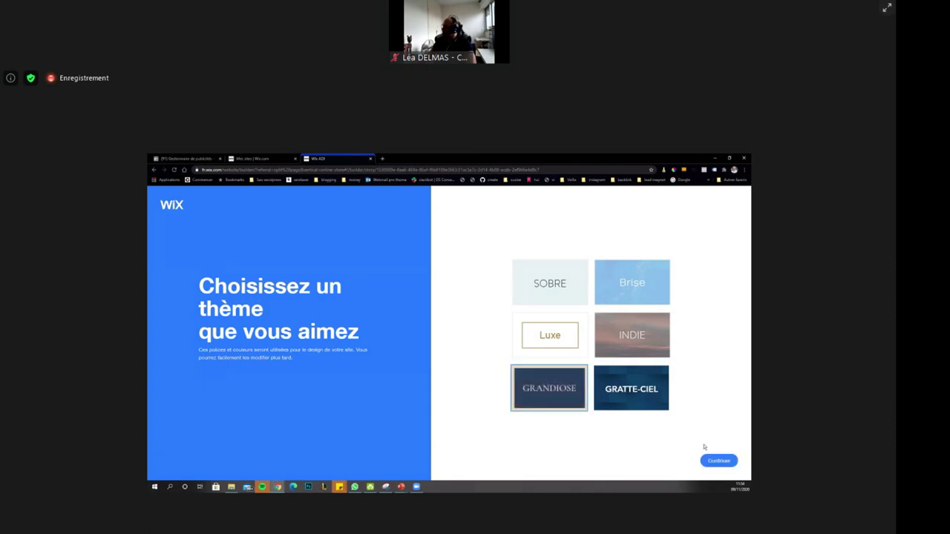
pyautogui.click(715, 460)
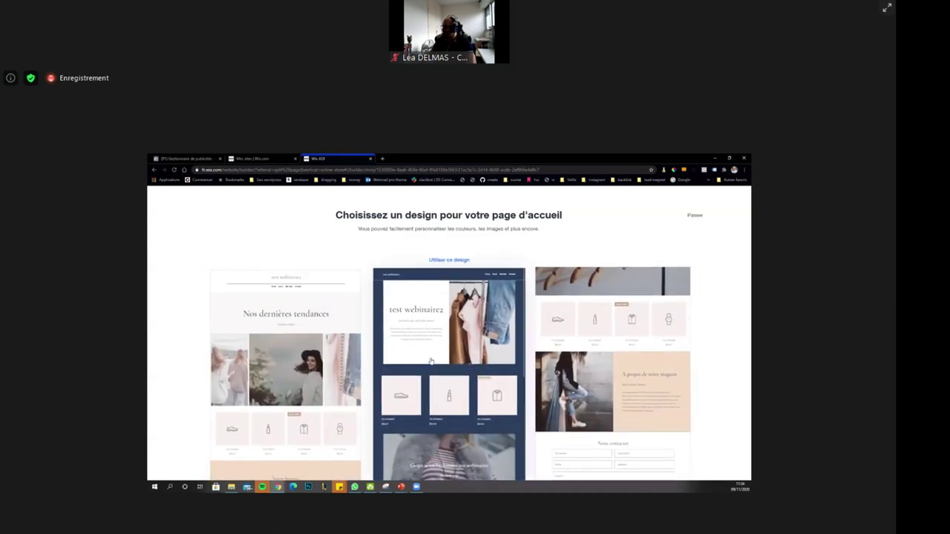
pyautogui.click(254, 346)
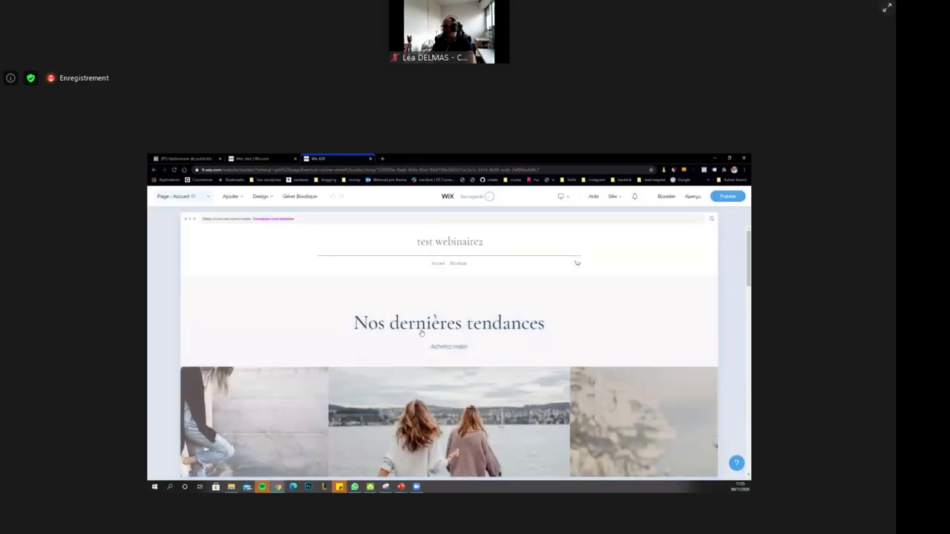
# Add the Parisian balcony photo from the Wix photo collection to the image gallery under "Nos dernières tendances".
pyautogui.scroll(-3, 357, 258)
pyautogui.scroll(2, 371, 325)
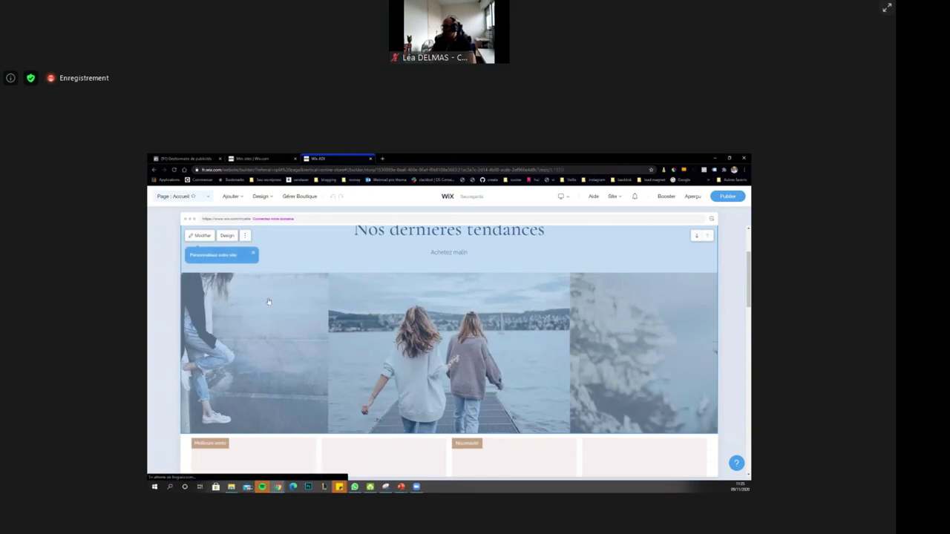
pyautogui.click(269, 302)
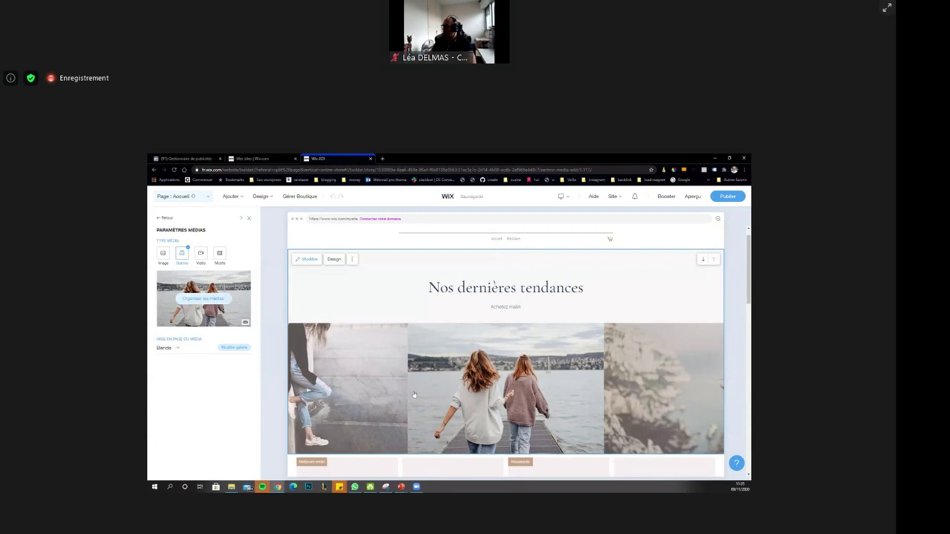
pyautogui.scroll(-1, 414, 394)
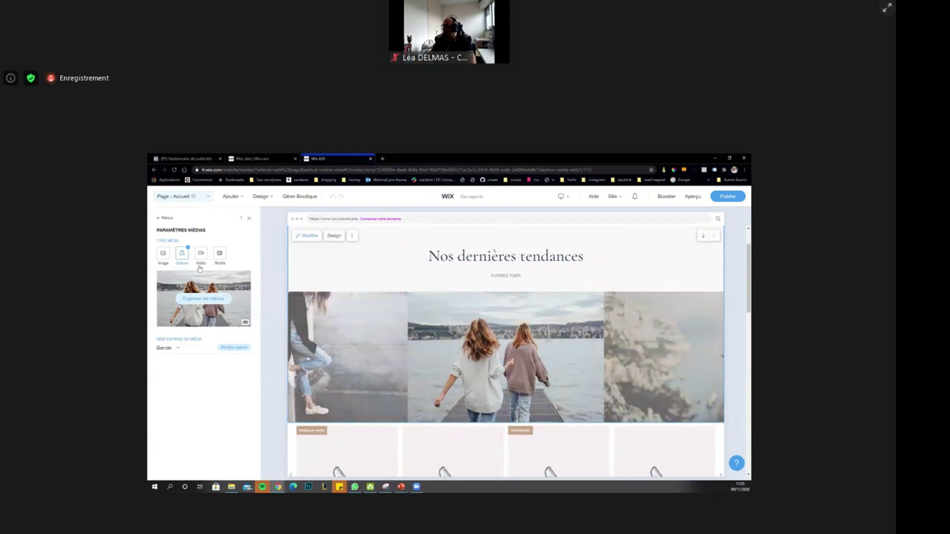
pyautogui.click(214, 300)
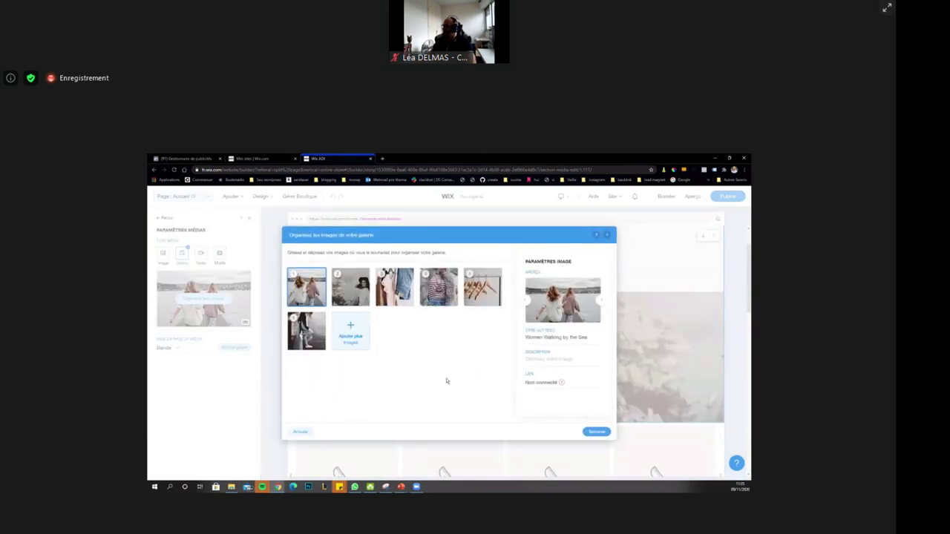
pyautogui.click(349, 338)
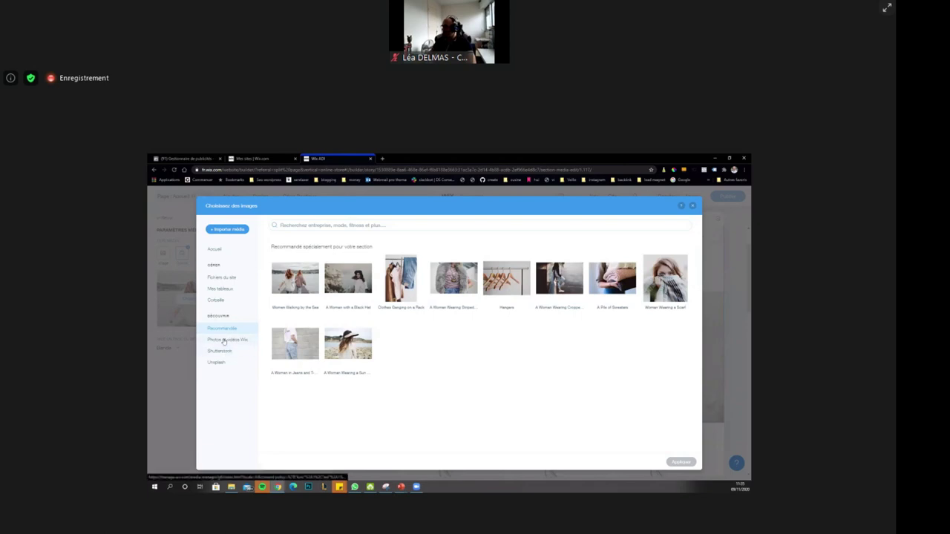
pyautogui.click(219, 341)
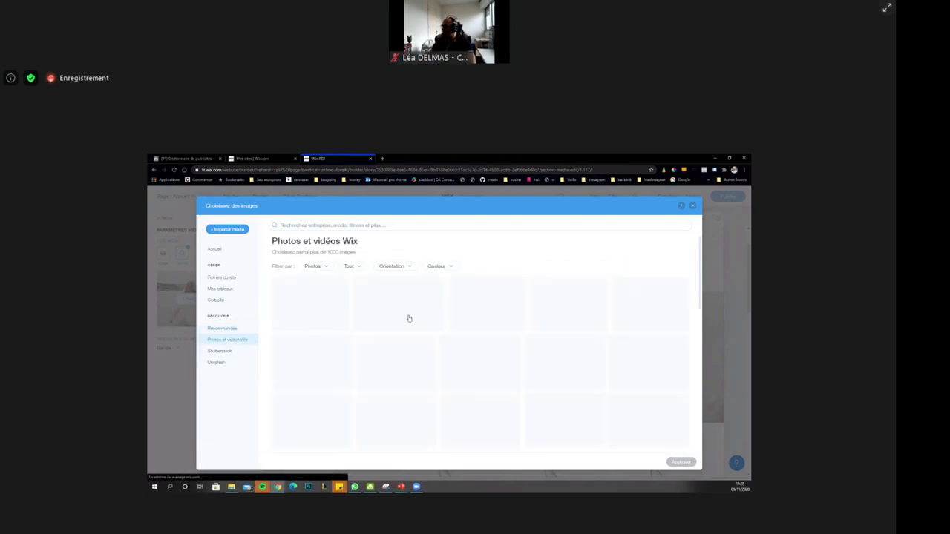
pyautogui.click(483, 307)
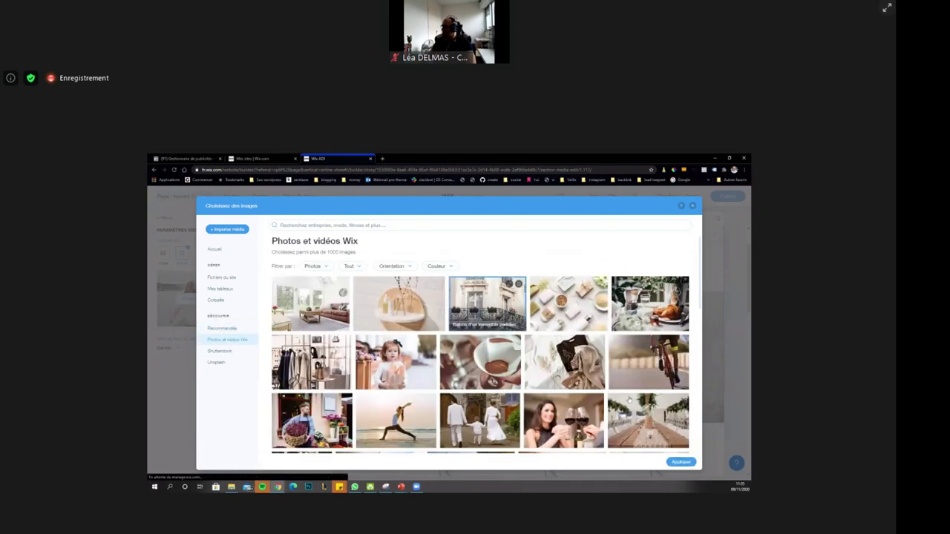
pyautogui.click(681, 462)
pyautogui.click(597, 432)
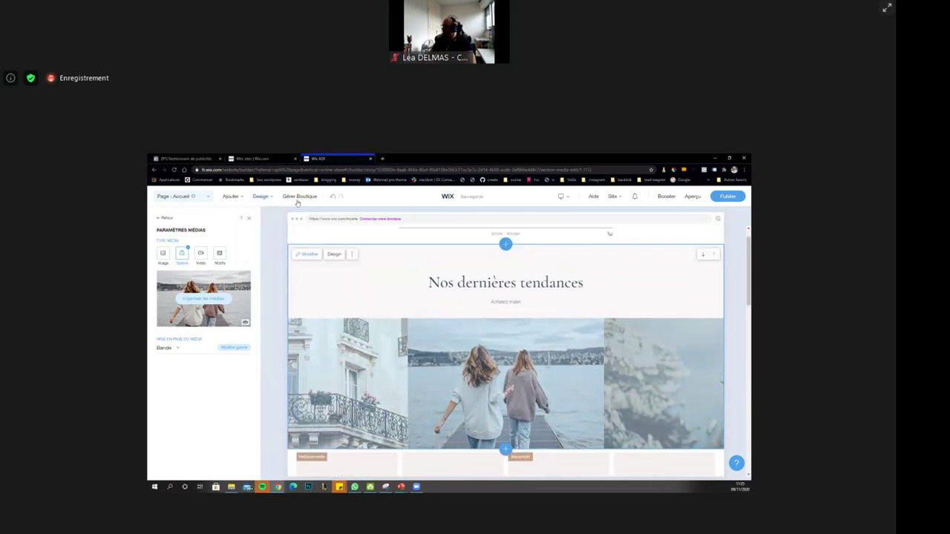
# Go to the shop's article management and start a new article of the Physique type.
pyautogui.click(295, 197)
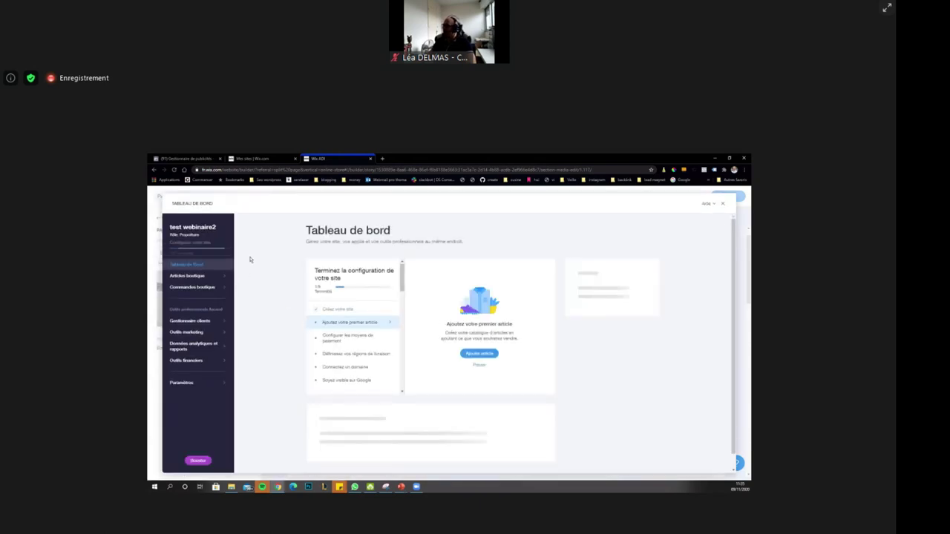
pyautogui.scroll(-1, 274, 266)
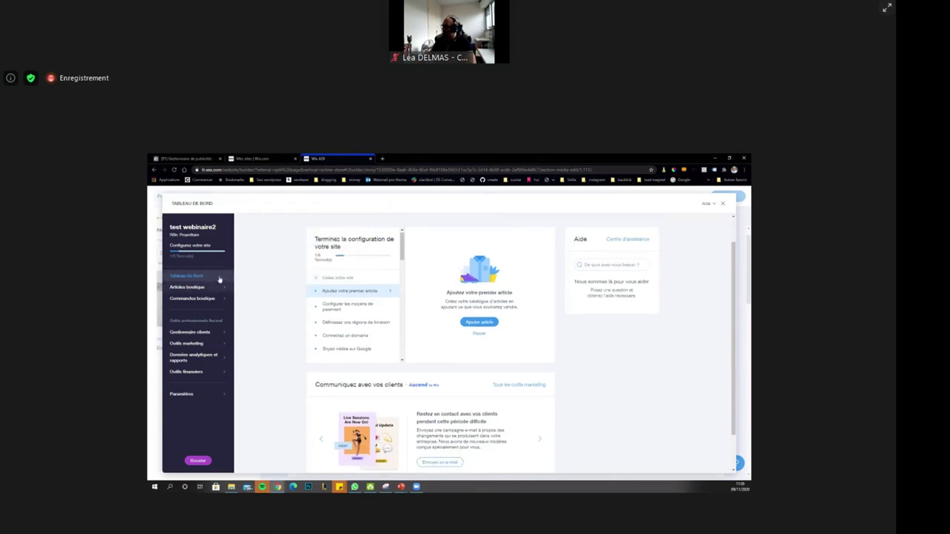
pyautogui.click(198, 292)
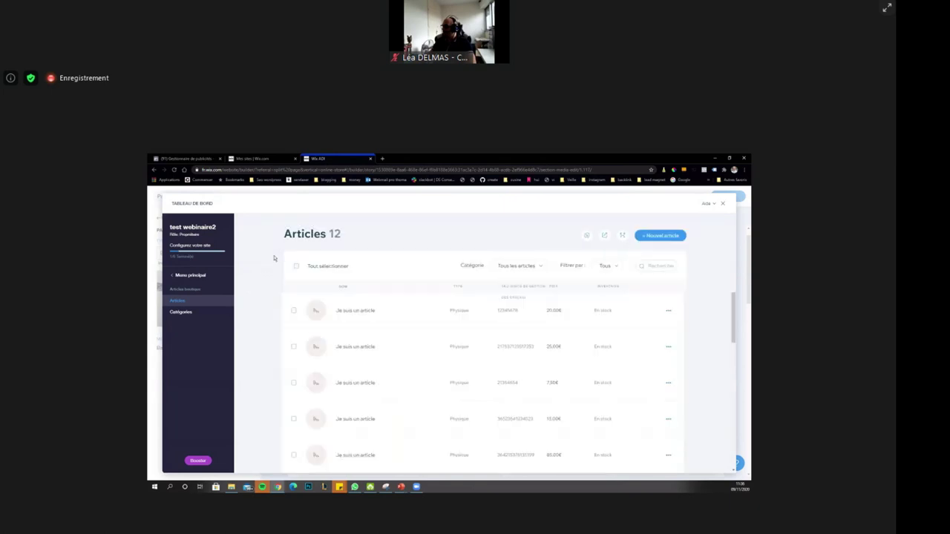
pyautogui.click(664, 236)
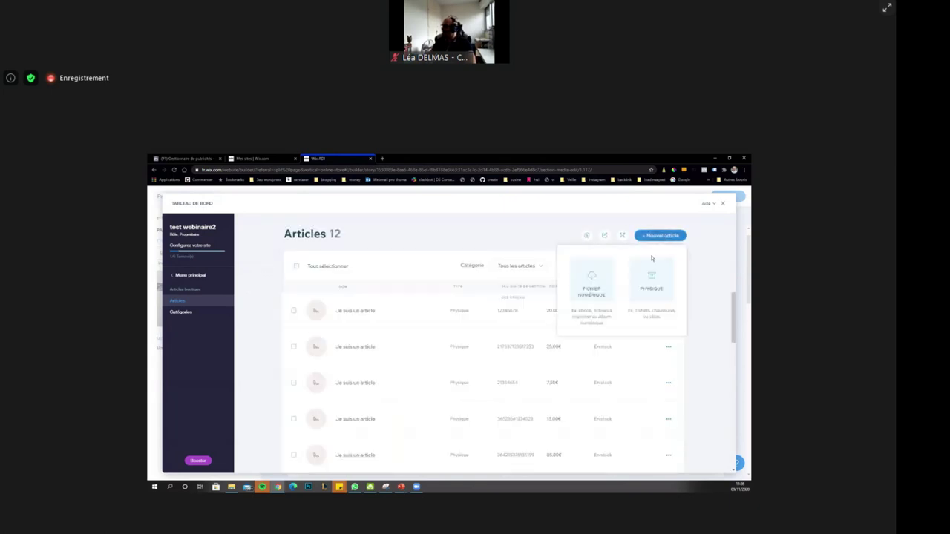
pyautogui.click(651, 280)
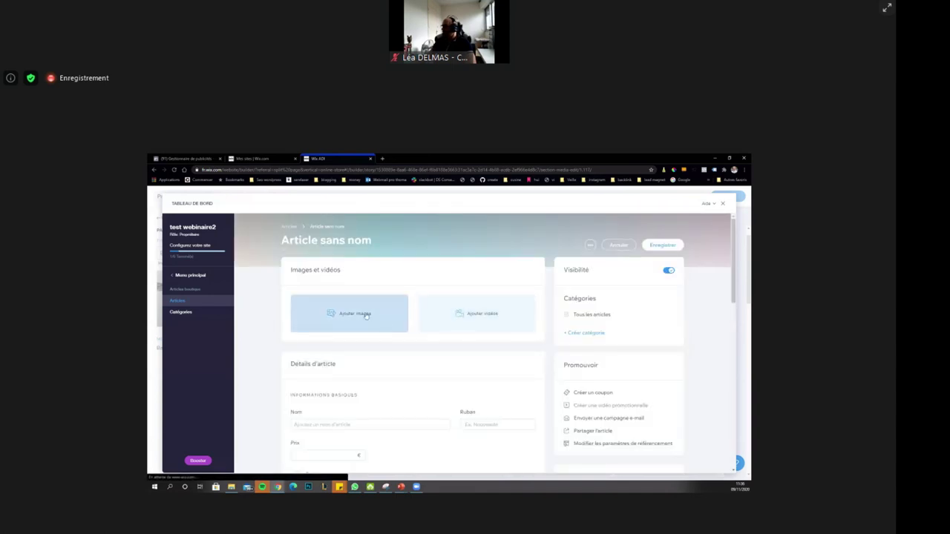
# Add the Wix stock photo of the little girl with bread as the article's image.
pyautogui.click(371, 323)
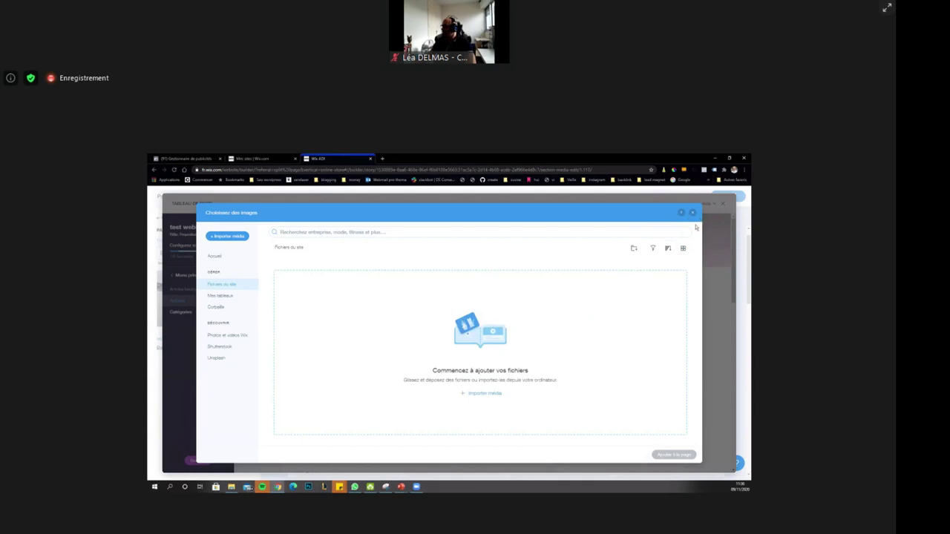
pyautogui.click(228, 336)
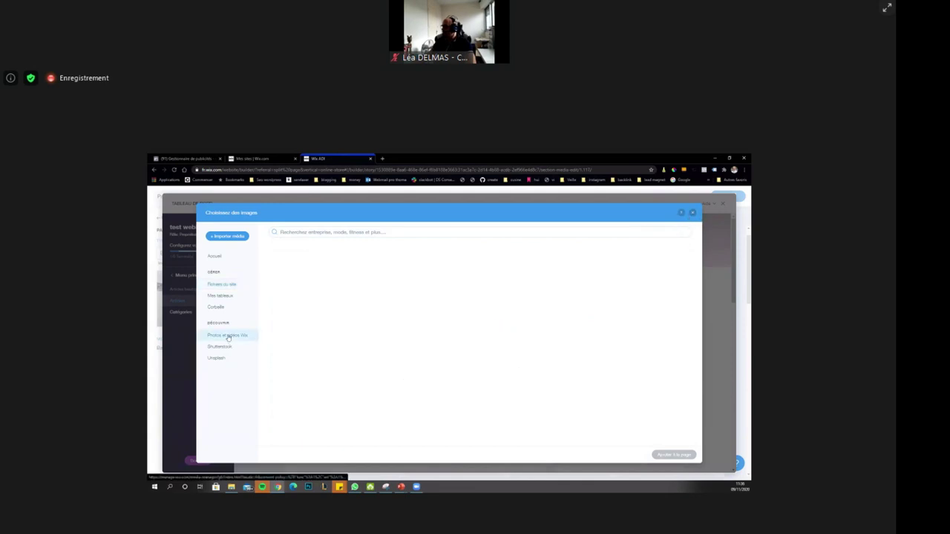
pyautogui.click(395, 369)
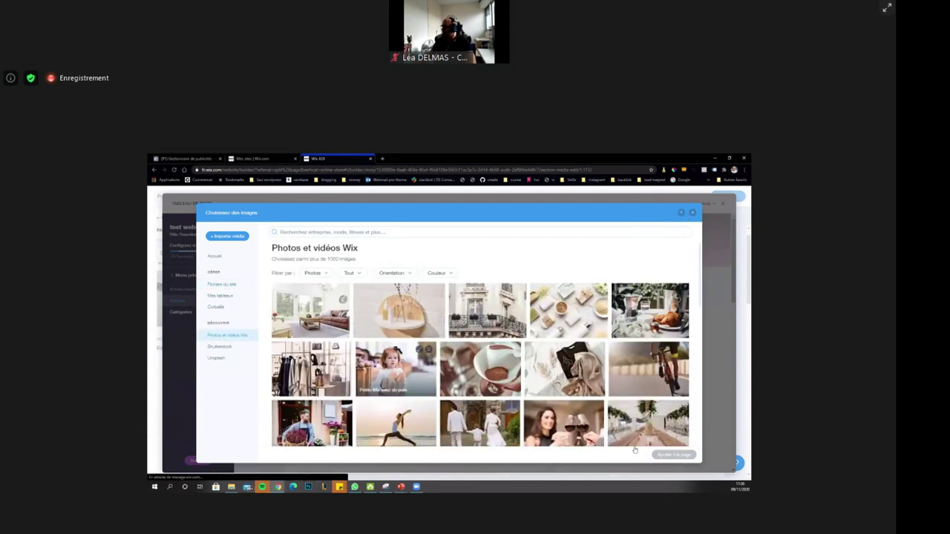
pyautogui.click(660, 456)
# Name the article "test" and set its price to 50 €.
pyautogui.scroll(-3, 477, 327)
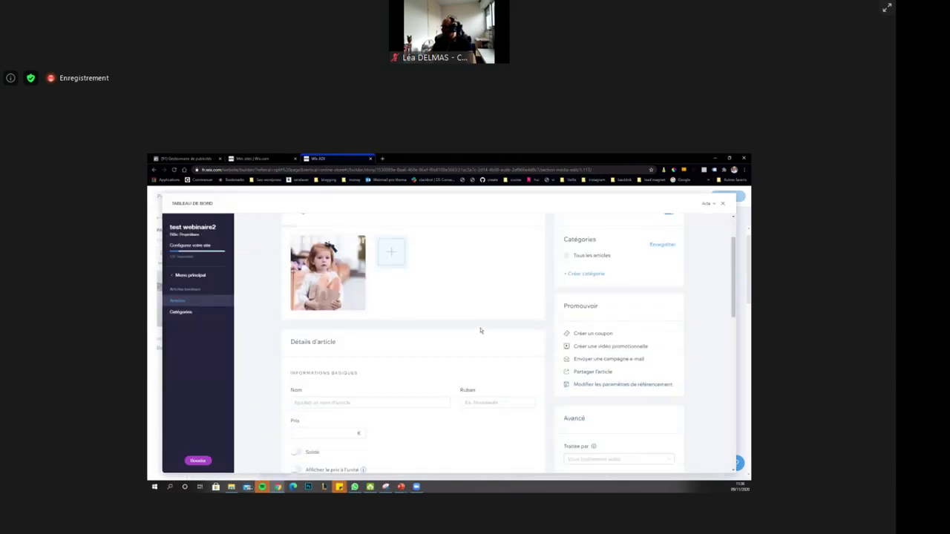
pyautogui.scroll(-2, 480, 334)
pyautogui.scroll(2, 505, 335)
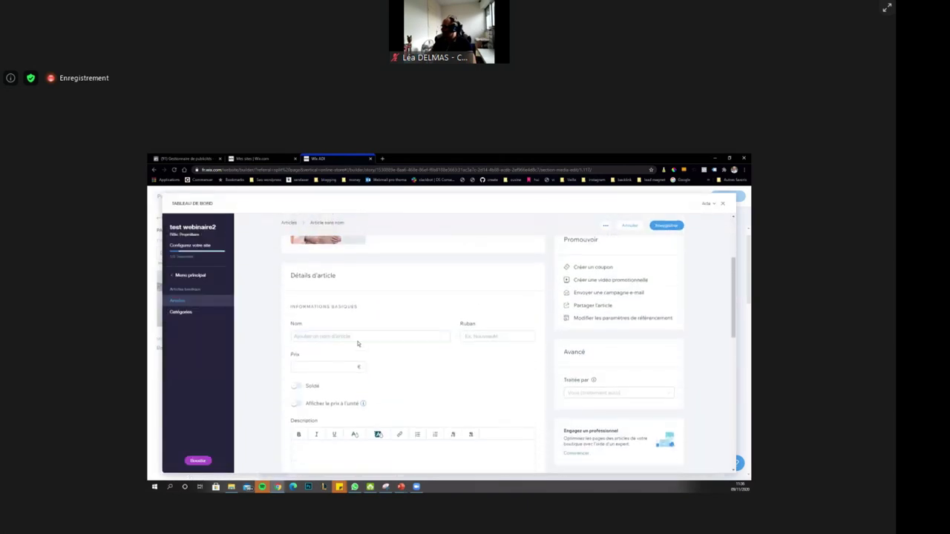
pyautogui.click(350, 336)
pyautogui.write('testr')
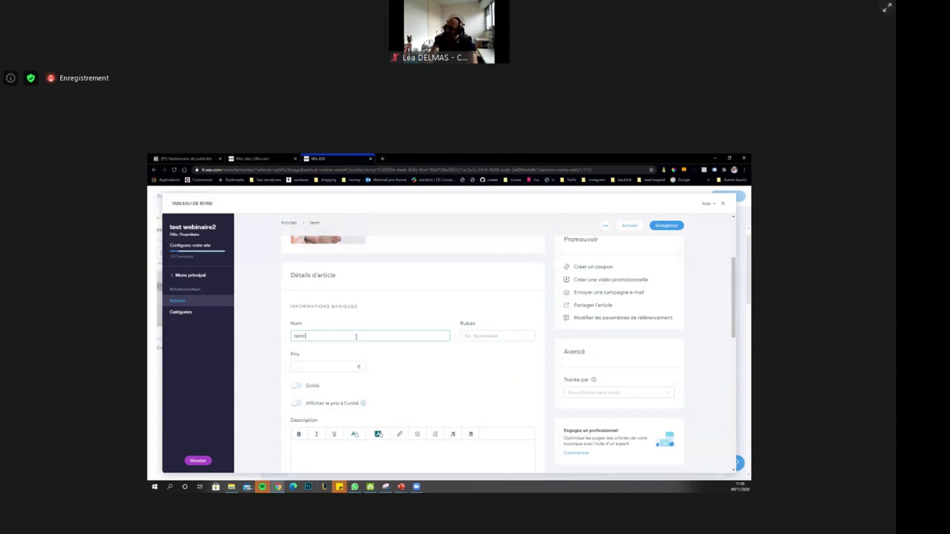
pyautogui.click(342, 370)
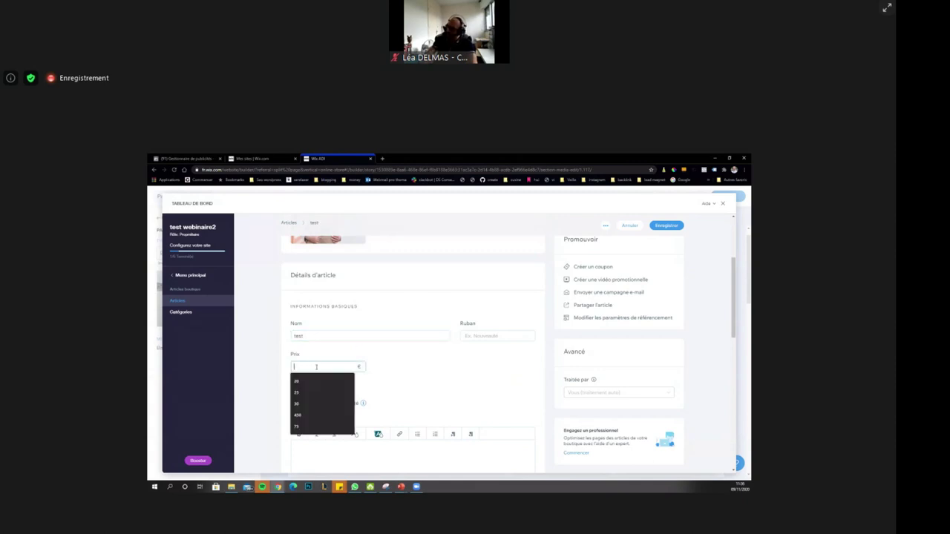
pyautogui.write('50')
pyautogui.scroll(-2, 342, 357)
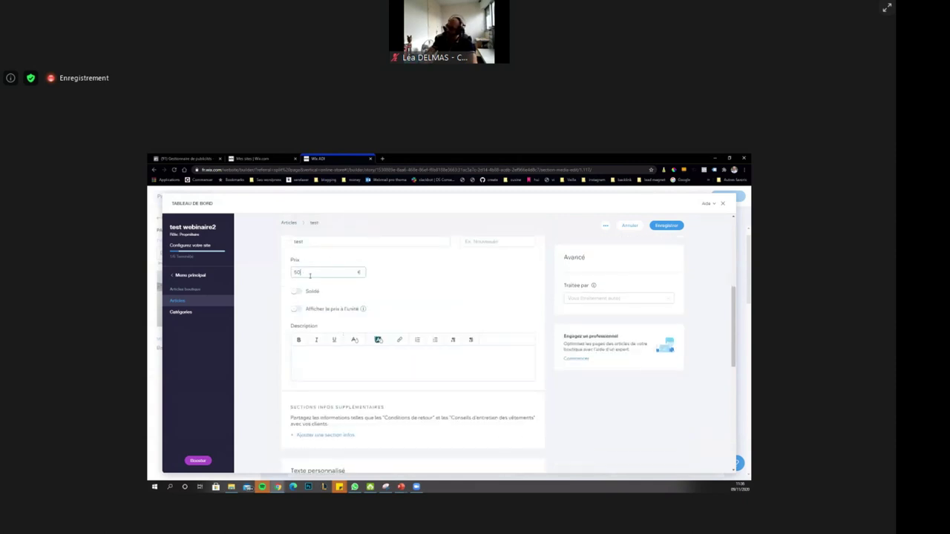
# Enter "test description" as the article's description and save the article.
pyautogui.click(329, 353)
pyautogui.write('test d')
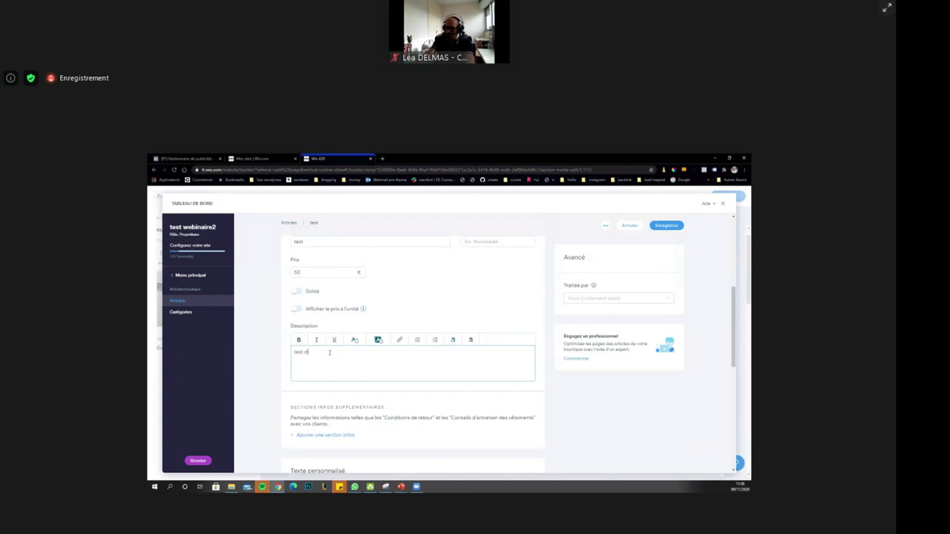
pyautogui.write('escription')
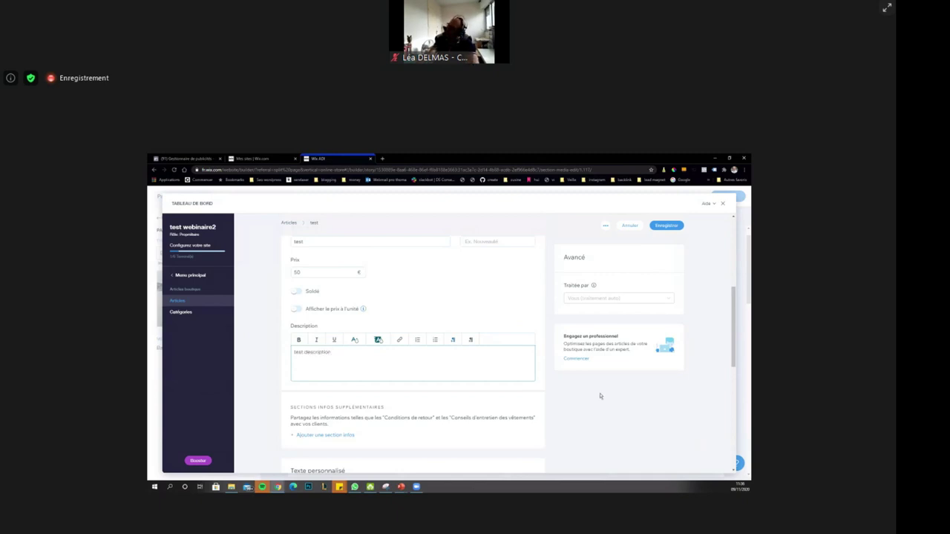
pyautogui.click(600, 397)
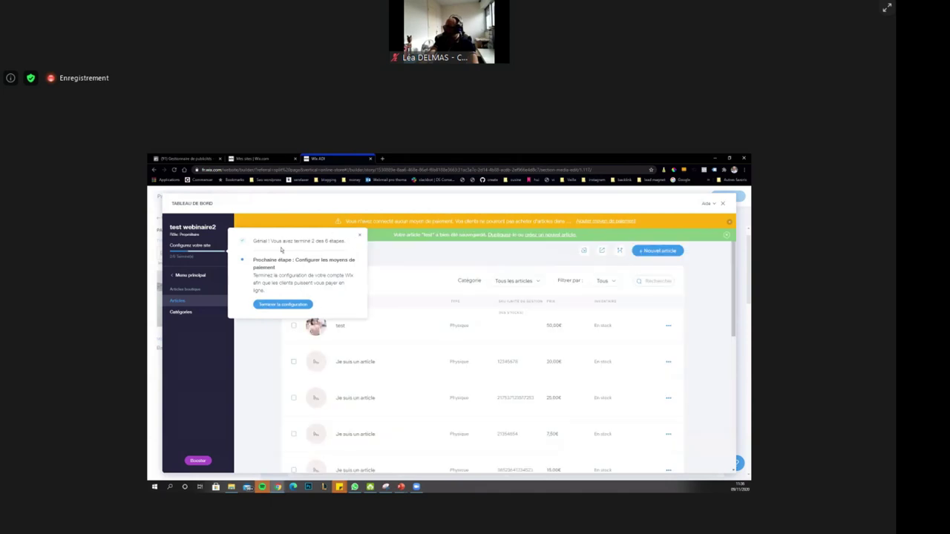
# Return from the dashboard to the site editor, dismissing the payment setup and members-area suggestions.
pyautogui.click(360, 238)
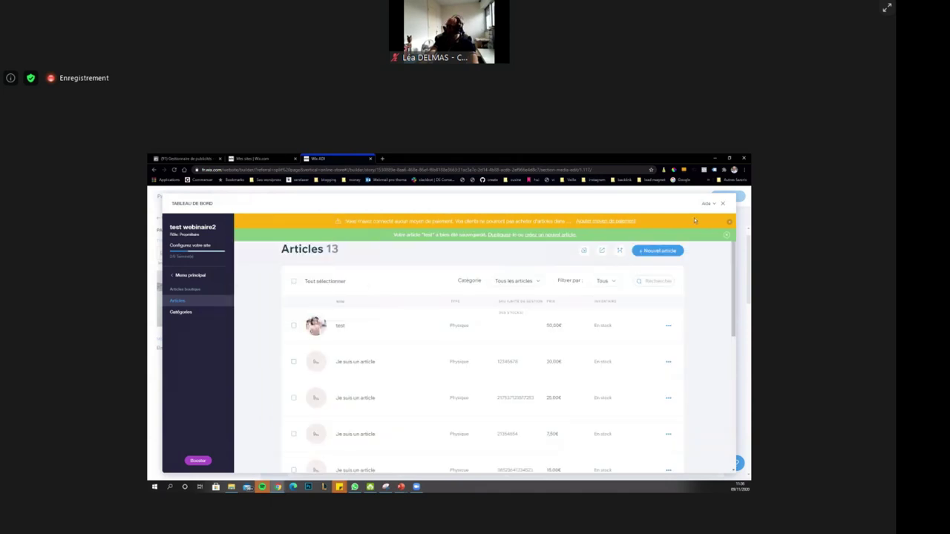
pyautogui.click(724, 205)
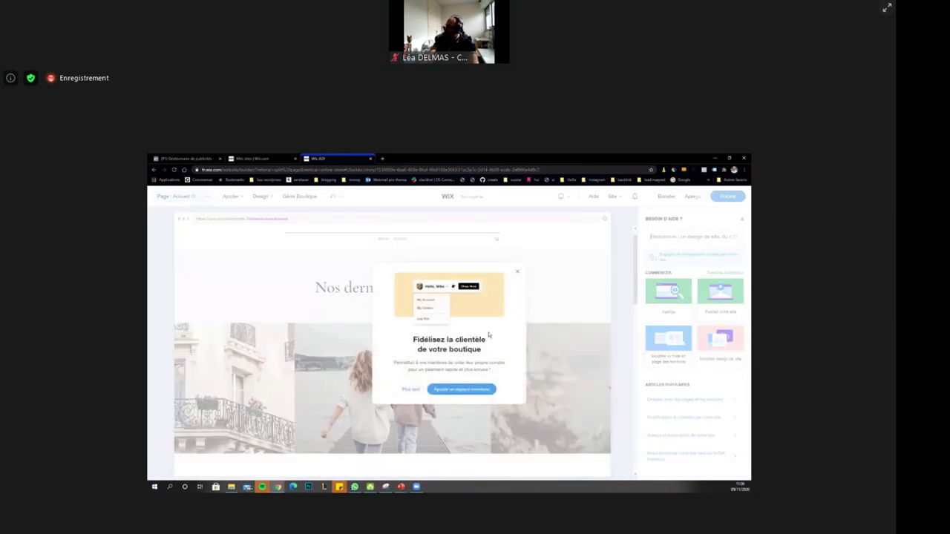
pyautogui.click(518, 275)
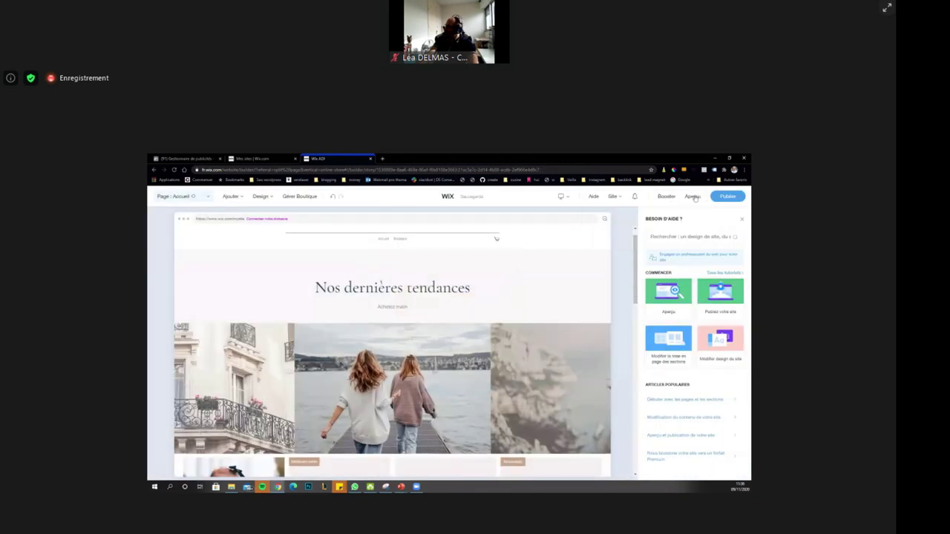
# Preview the site and examine the home page down to the shop's article row, including the test article.
pyautogui.click(692, 196)
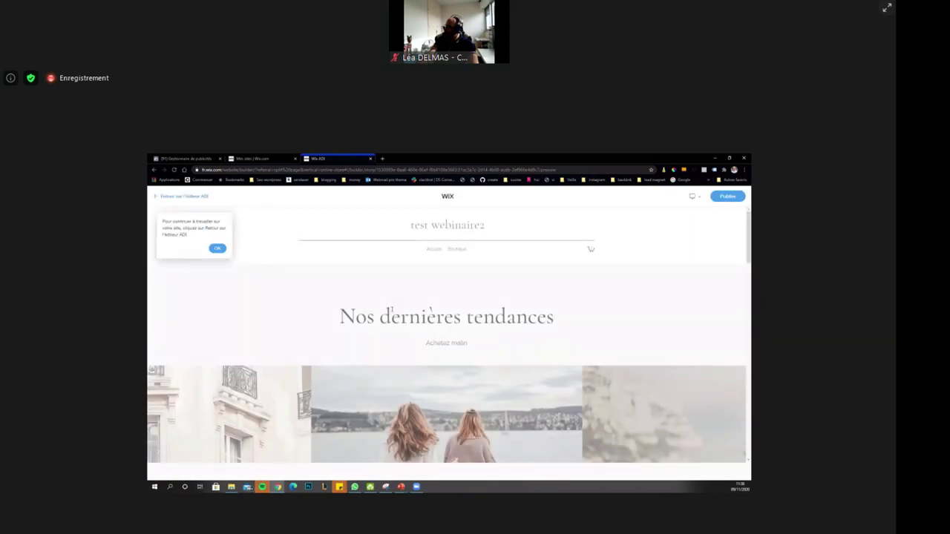
pyautogui.scroll(-3, 409, 297)
pyautogui.scroll(-2, 252, 340)
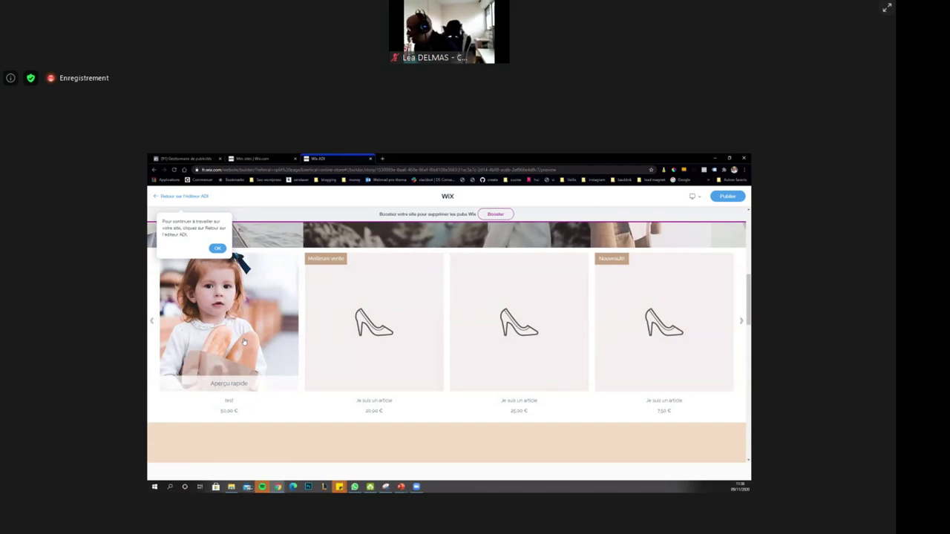
pyautogui.scroll(5, 424, 365)
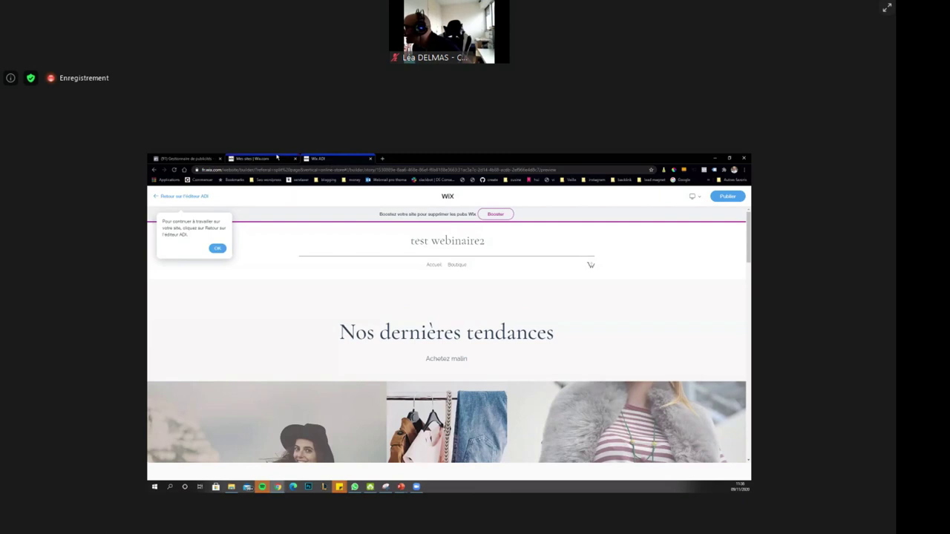
pyautogui.click(277, 158)
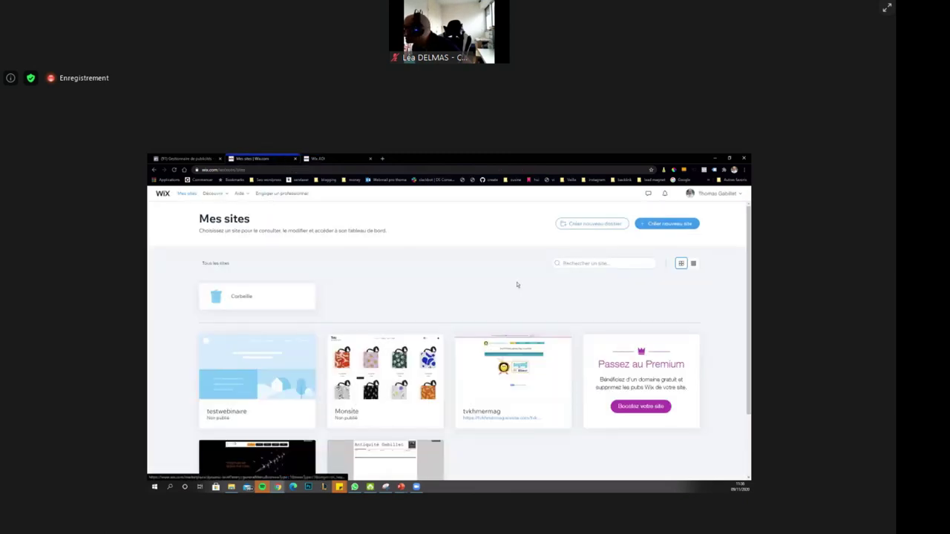
pyautogui.hotkey('ctrl', 'Tab')
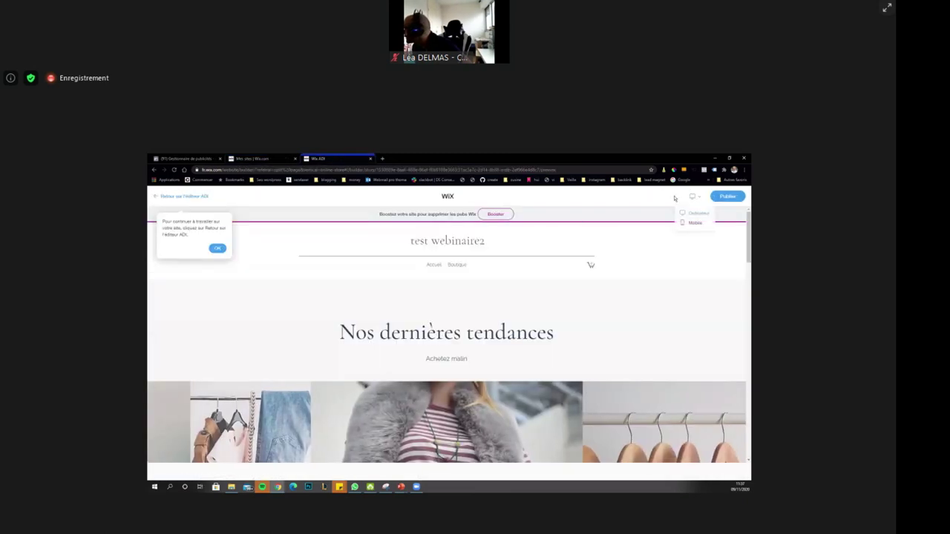
# Leave the preview for the site dashboard's settings and examine the summary of plan, domain, site name, address and other site options.
pyautogui.click(173, 197)
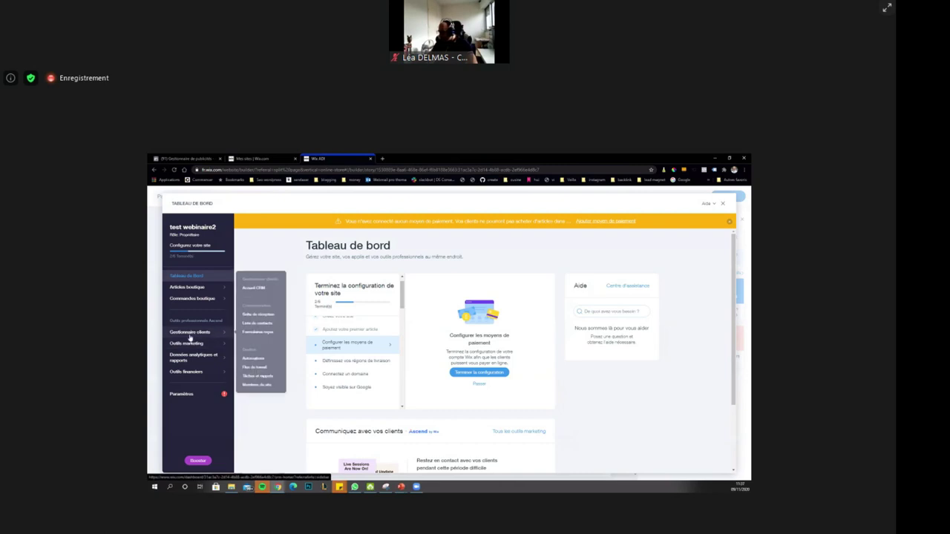
pyautogui.moveTo(186, 334)
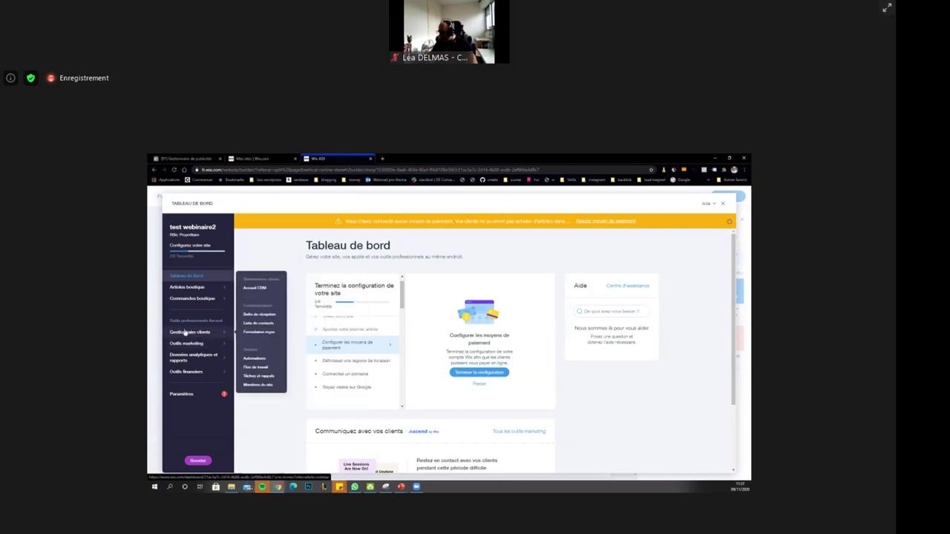
pyautogui.click(190, 395)
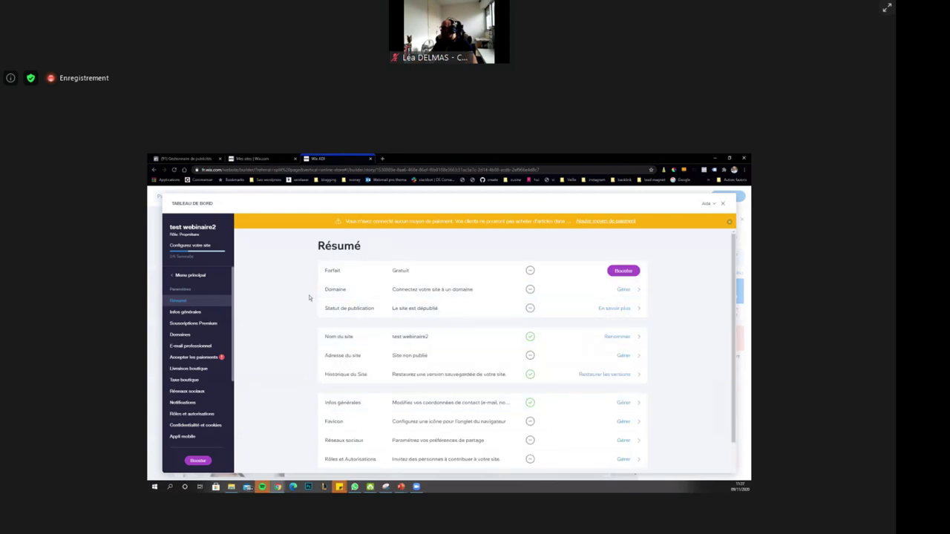
pyautogui.scroll(-1, 364, 319)
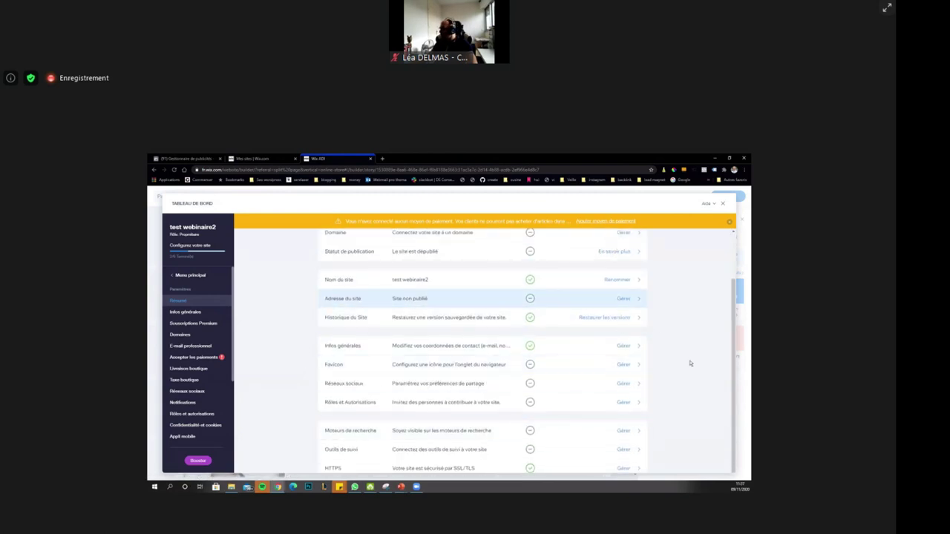
pyautogui.scroll(1, 673, 364)
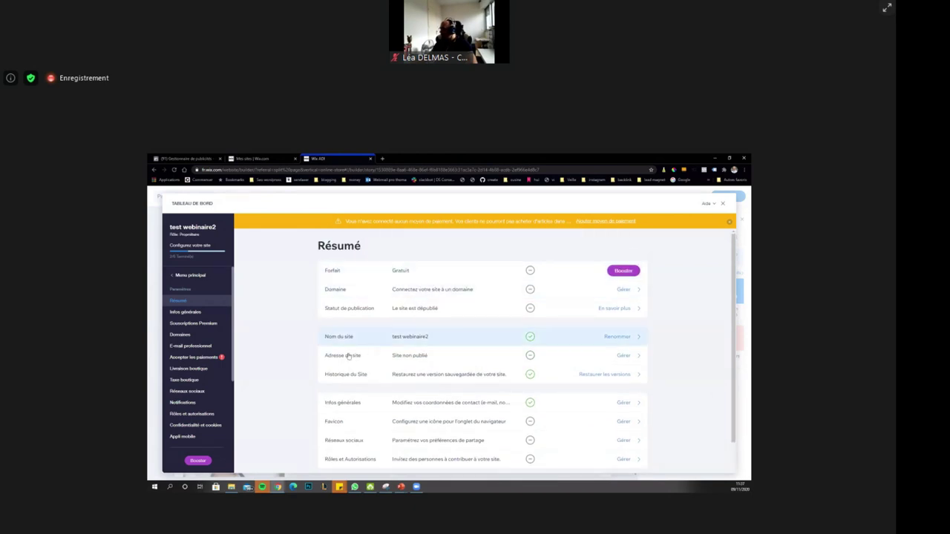
pyautogui.scroll(-1, 348, 376)
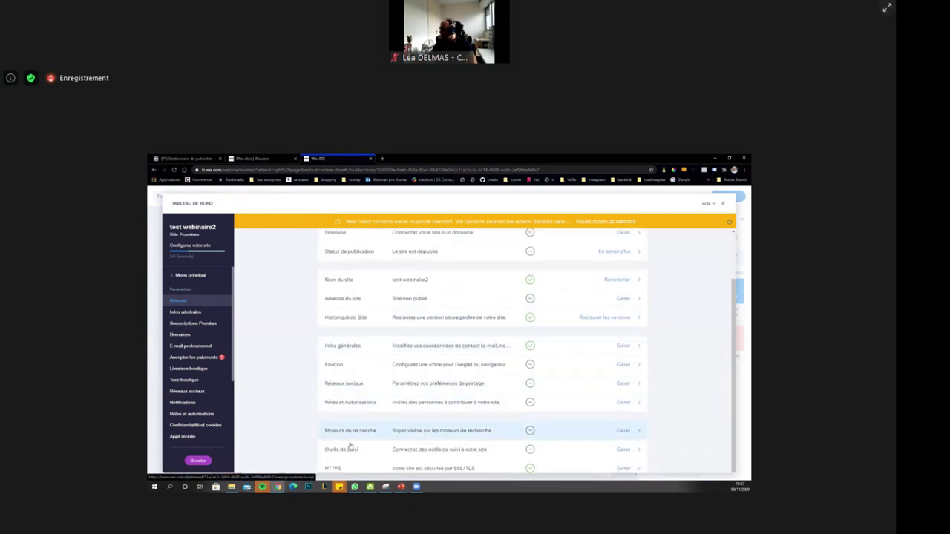
# Review the payment methods offered for accepting payments, and connect only the Manual method to the site.
pyautogui.click(180, 357)
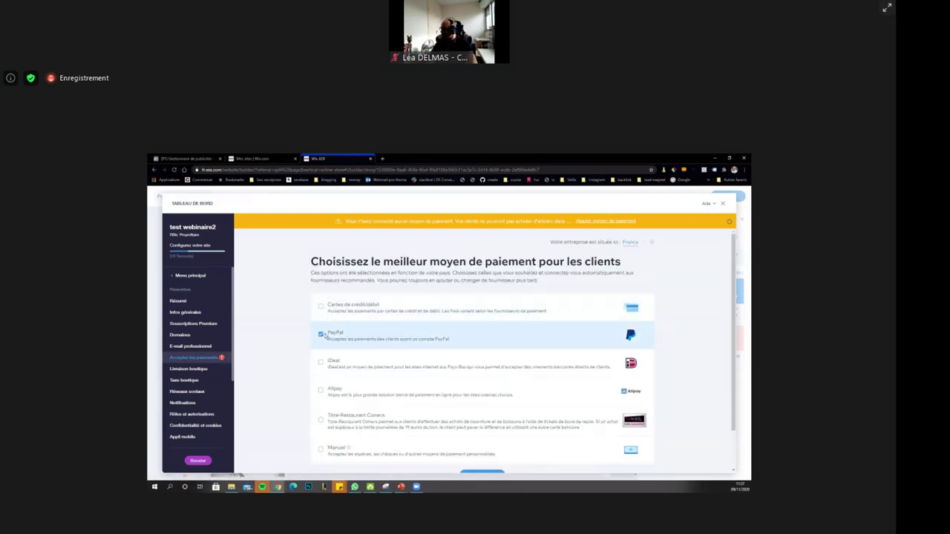
pyautogui.scroll(-1, 413, 371)
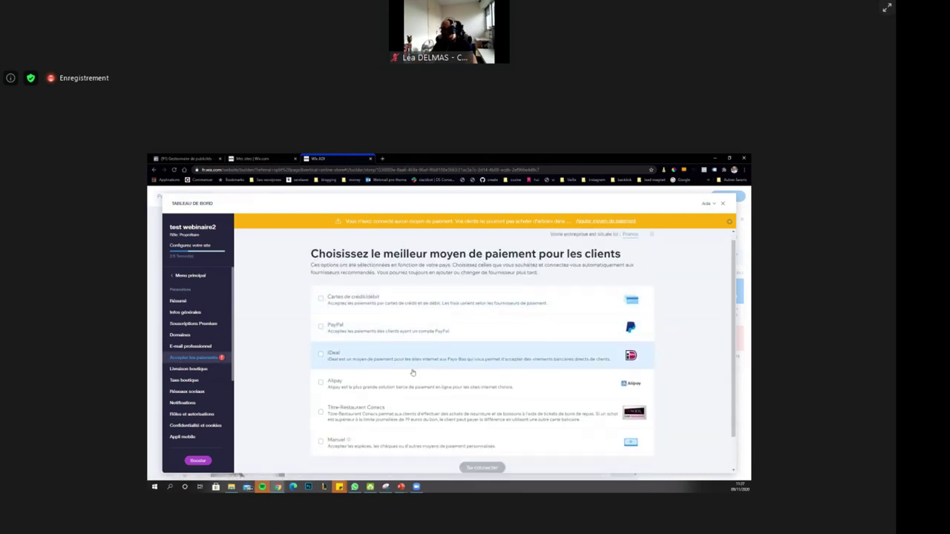
pyautogui.scroll(1, 409, 372)
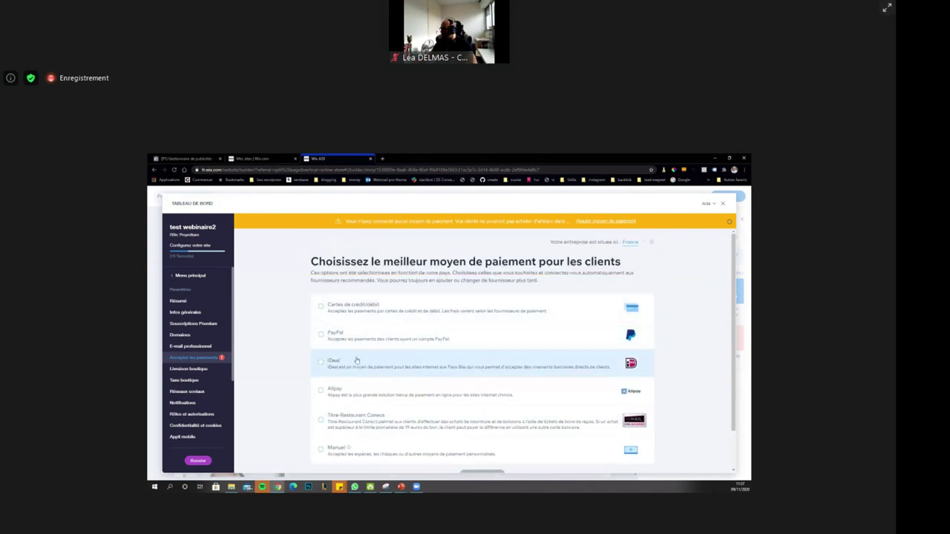
pyautogui.scroll(-1, 323, 371)
pyautogui.click(325, 406)
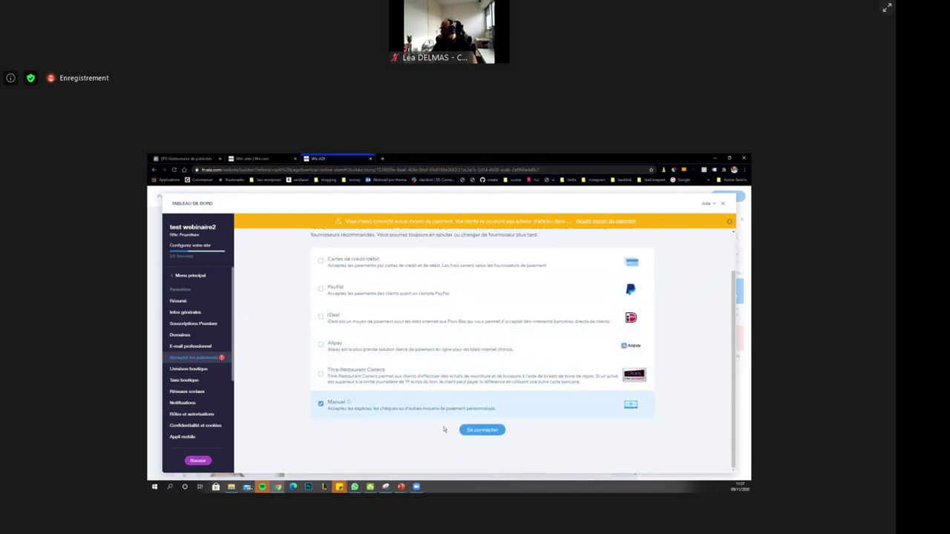
pyautogui.moveTo(347, 414); pyautogui.dragTo(523, 414)
pyautogui.moveTo(347, 402)
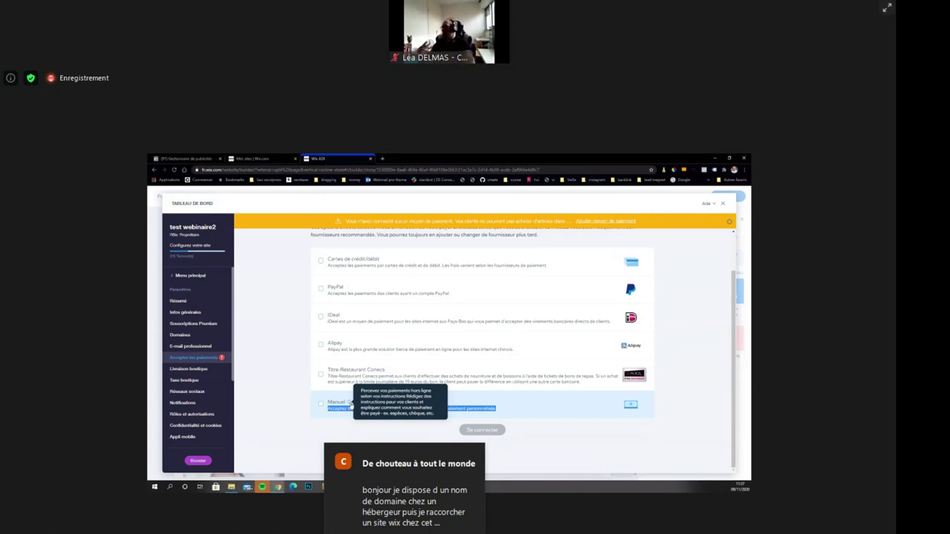
pyautogui.click(320, 406)
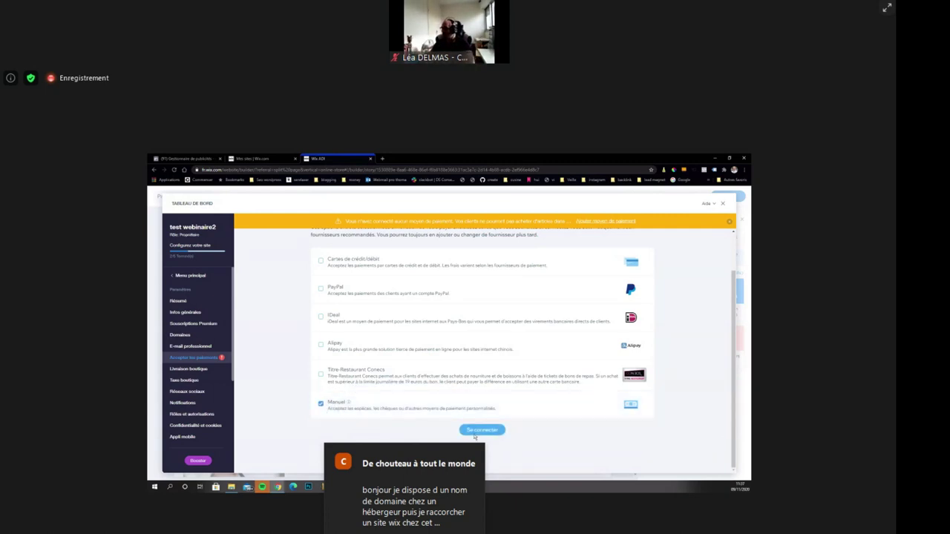
pyautogui.click(482, 430)
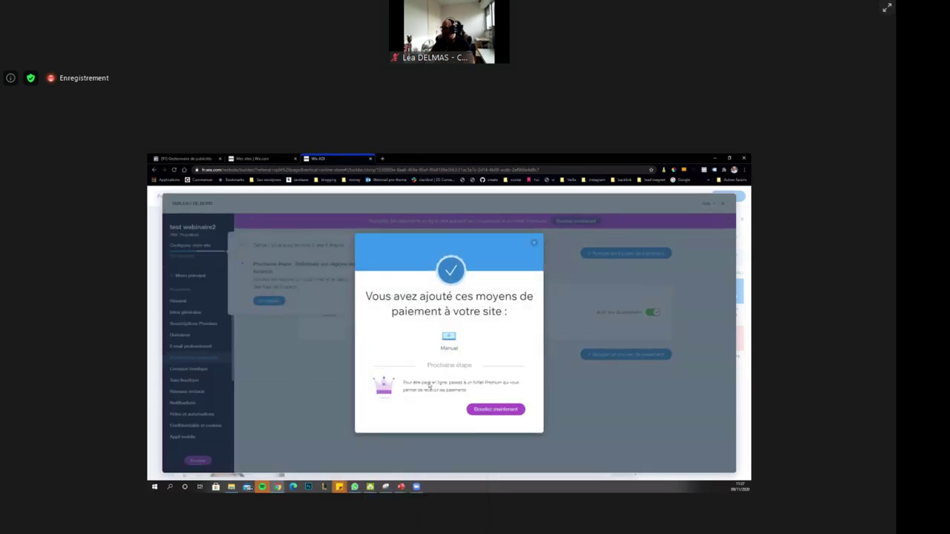
# Open the Premium upgrade offer and compare the Business plans, examining the Business Basique plan's features, free domain and advertising vouchers.
pyautogui.click(488, 413)
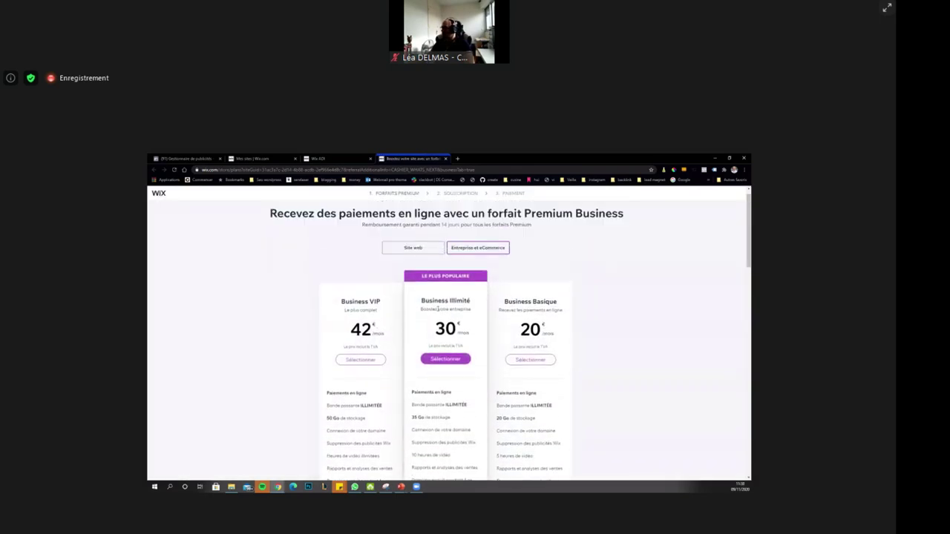
pyautogui.scroll(-1, 505, 290)
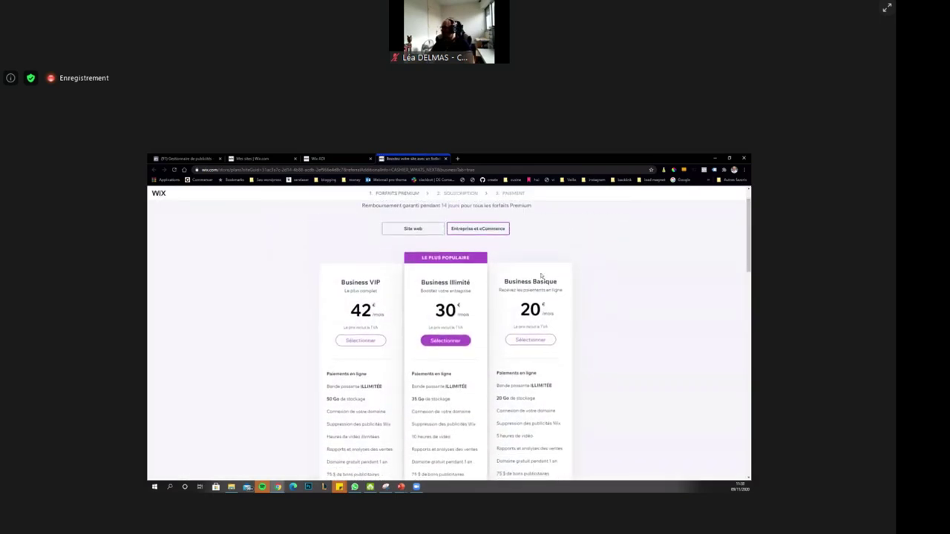
pyautogui.moveTo(542, 276); pyautogui.dragTo(613, 366)
pyautogui.scroll(-1, 594, 401)
pyautogui.scroll(1, 613, 367)
pyautogui.click(613, 367)
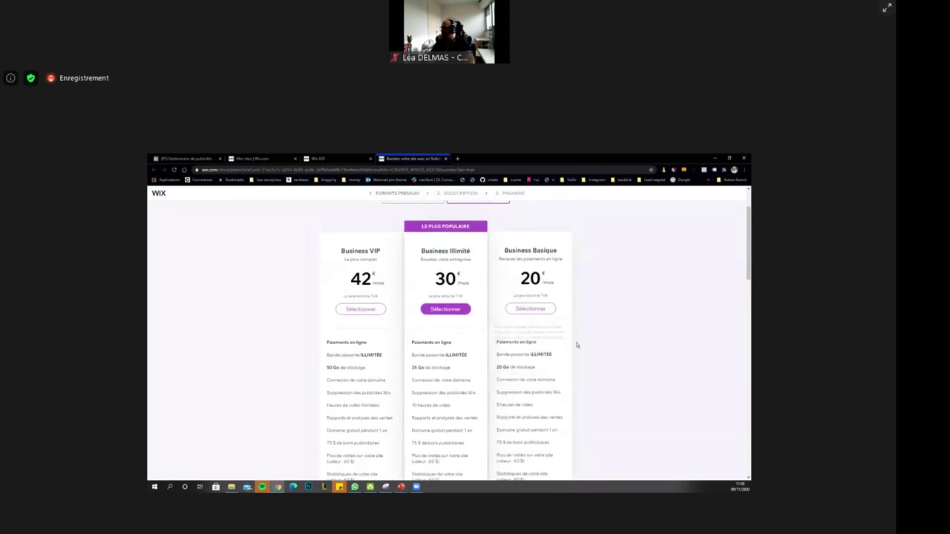
pyautogui.scroll(-2, 638, 378)
pyautogui.moveTo(537, 355)
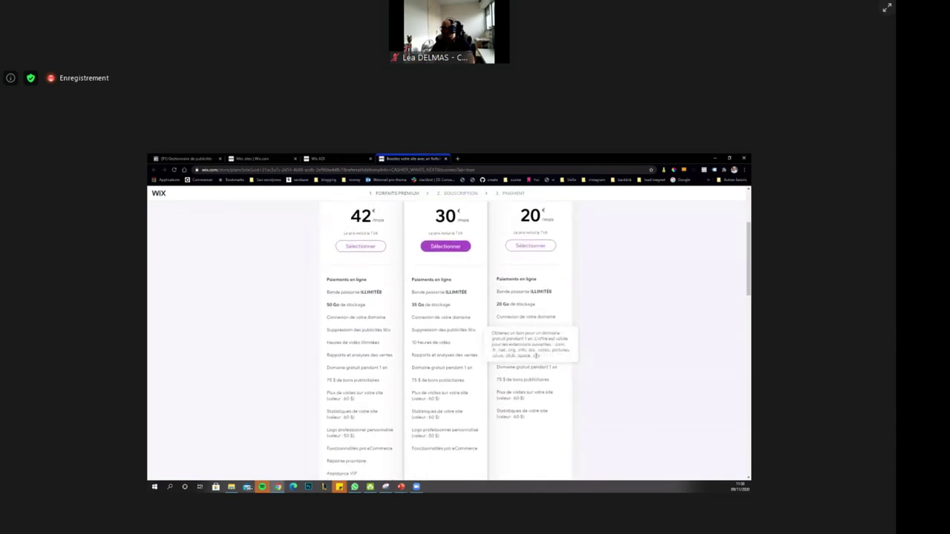
pyautogui.moveTo(543, 380)
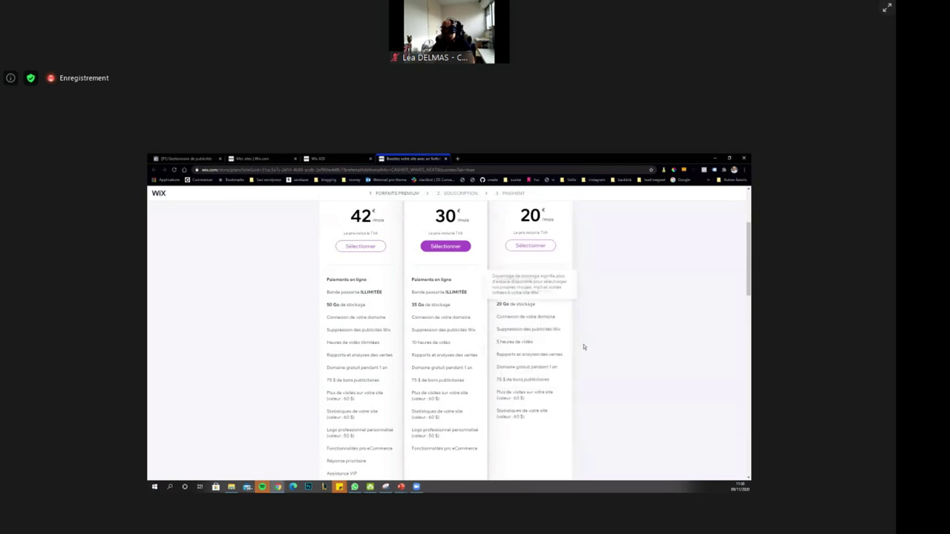
pyautogui.moveTo(500, 381); pyautogui.dragTo(573, 349)
pyautogui.click(547, 381)
pyautogui.moveTo(547, 382); pyautogui.dragTo(540, 385)
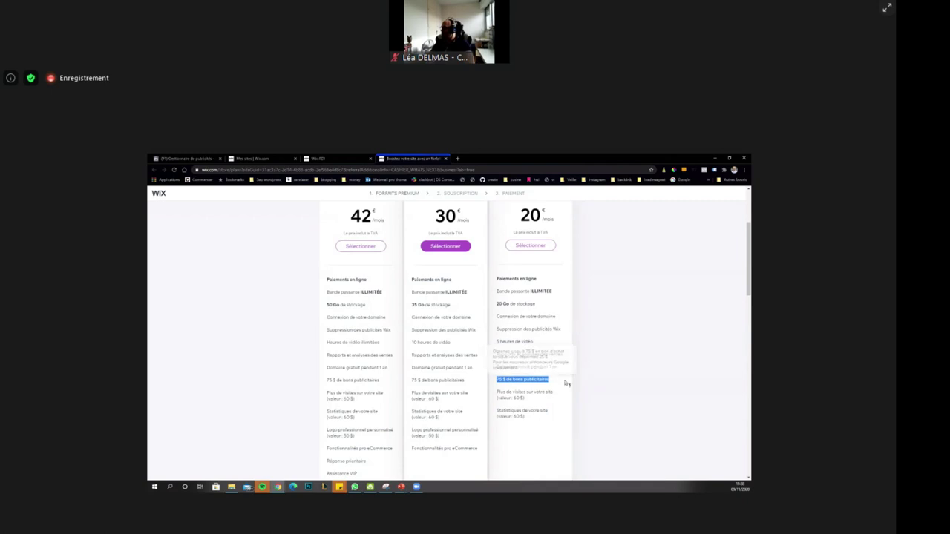
pyautogui.click(652, 392)
pyautogui.scroll(3, 651, 379)
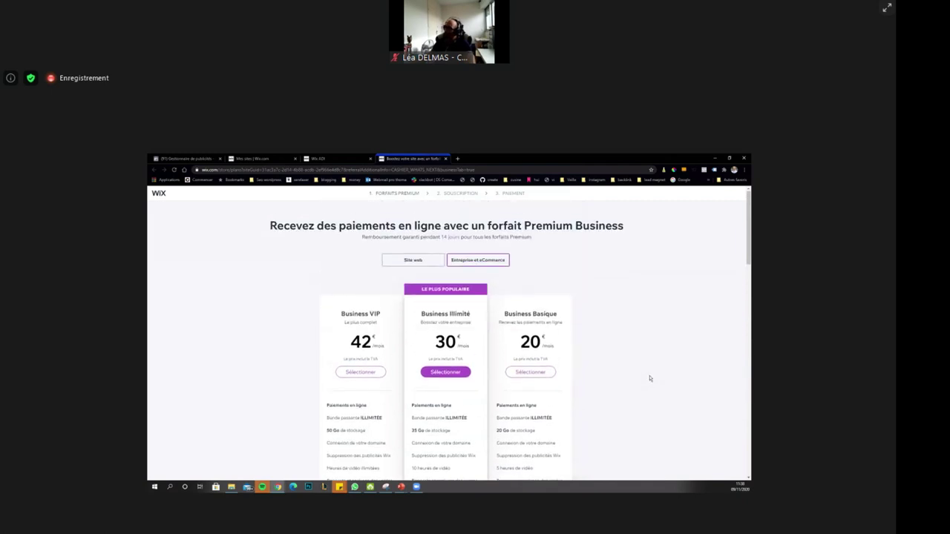
pyautogui.click(351, 158)
pyautogui.click(279, 158)
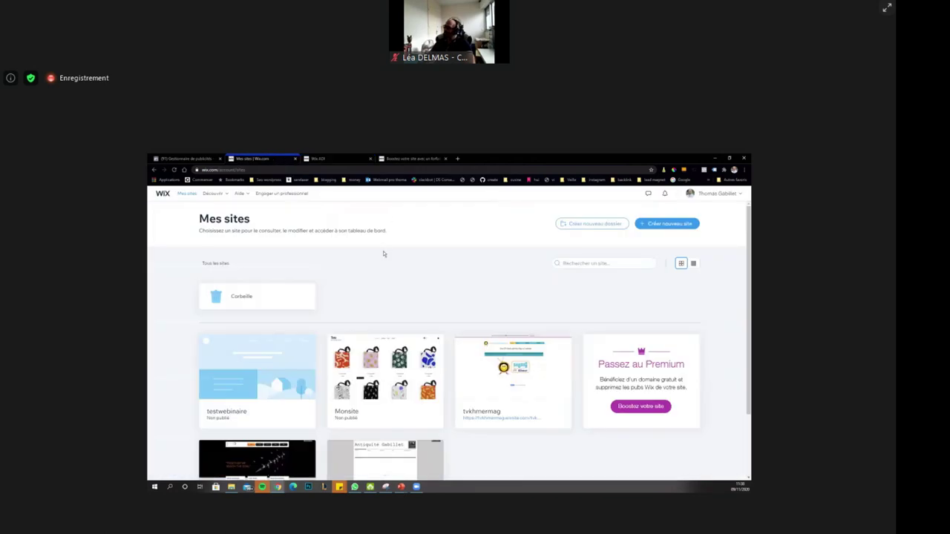
pyautogui.scroll(-2, 351, 217)
pyautogui.click(324, 159)
pyautogui.click(410, 158)
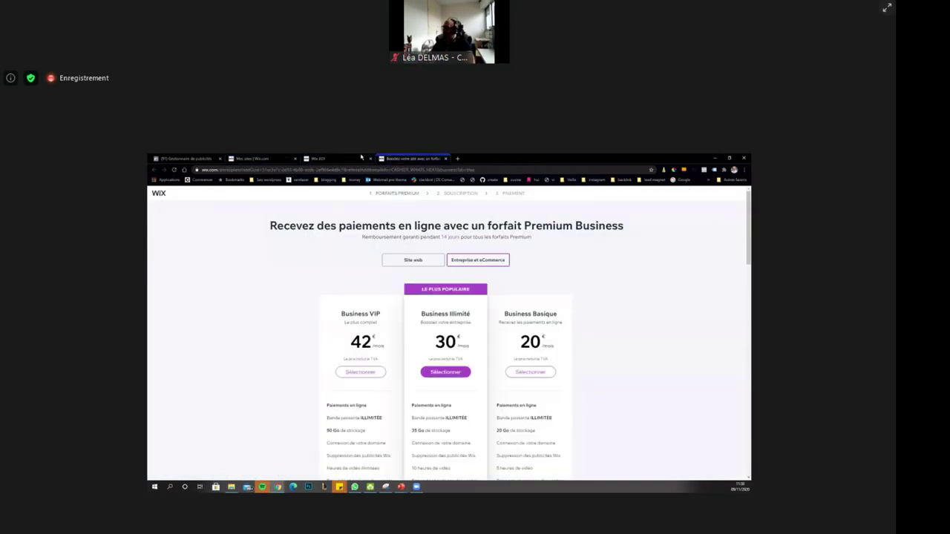
# Return to the Wix ADI page, dismiss the added payment method confirmation and close the dashboard.
pyautogui.click(334, 158)
pyautogui.click(536, 243)
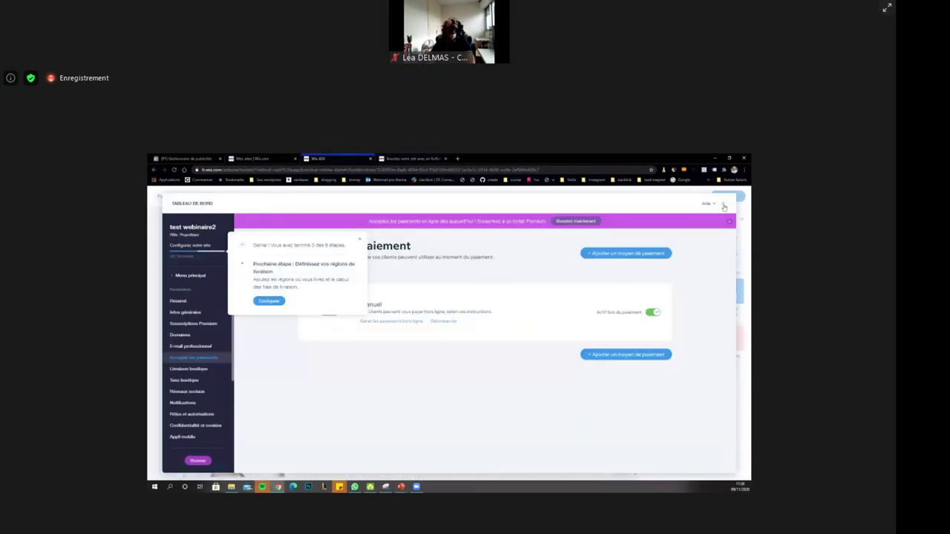
pyautogui.click(724, 206)
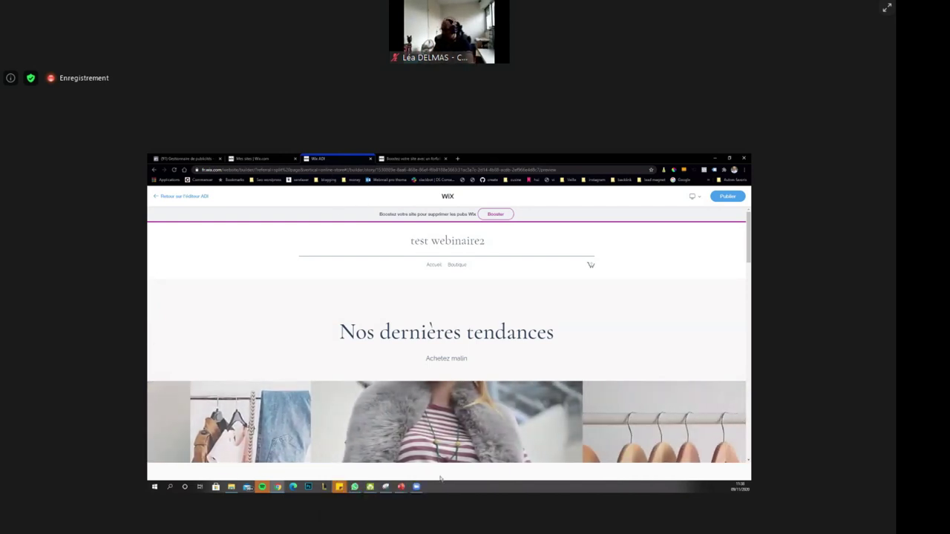
# Switch to the running PowerPoint slideshow and advance from the Wix slide to the Shopify slide.
pyautogui.moveTo(403, 487); pyautogui.dragTo(438, 477)
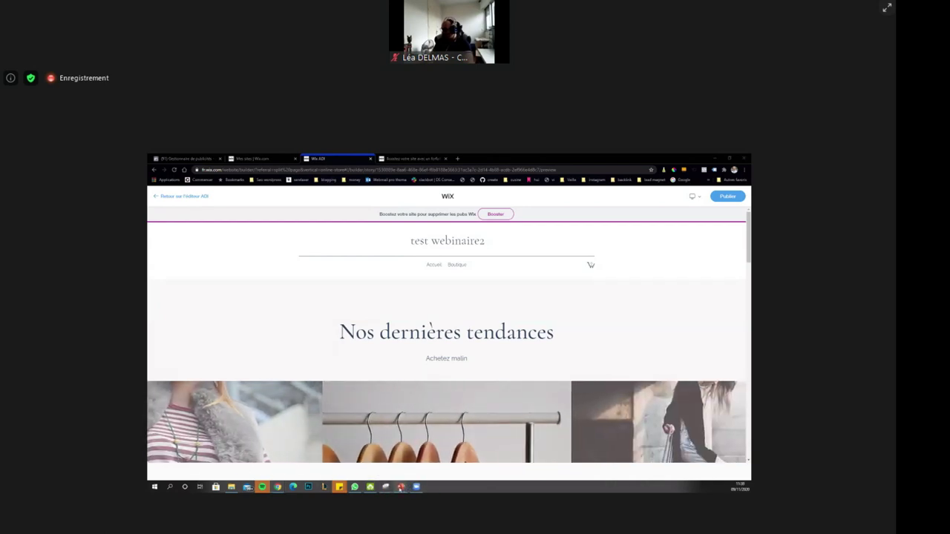
pyautogui.moveTo(401, 487)
pyautogui.moveTo(419, 468)
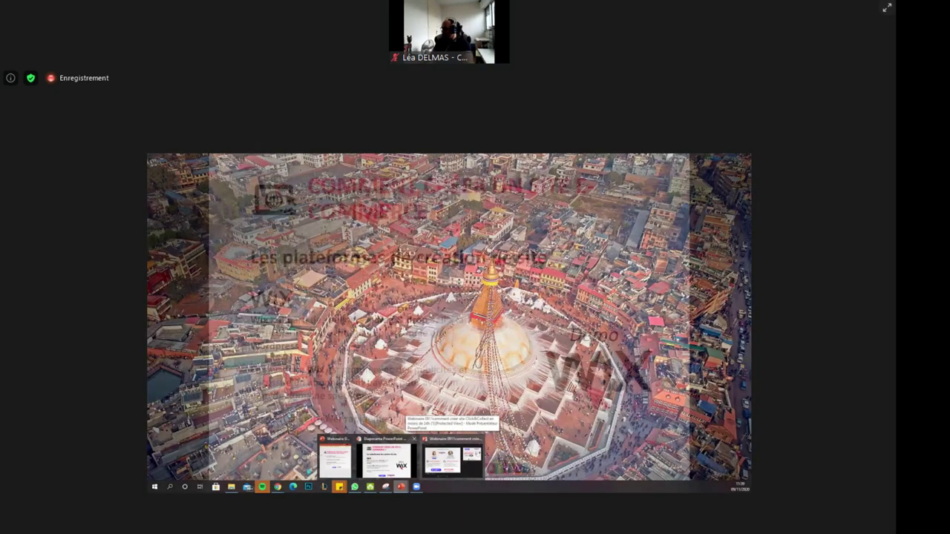
pyautogui.click(397, 465)
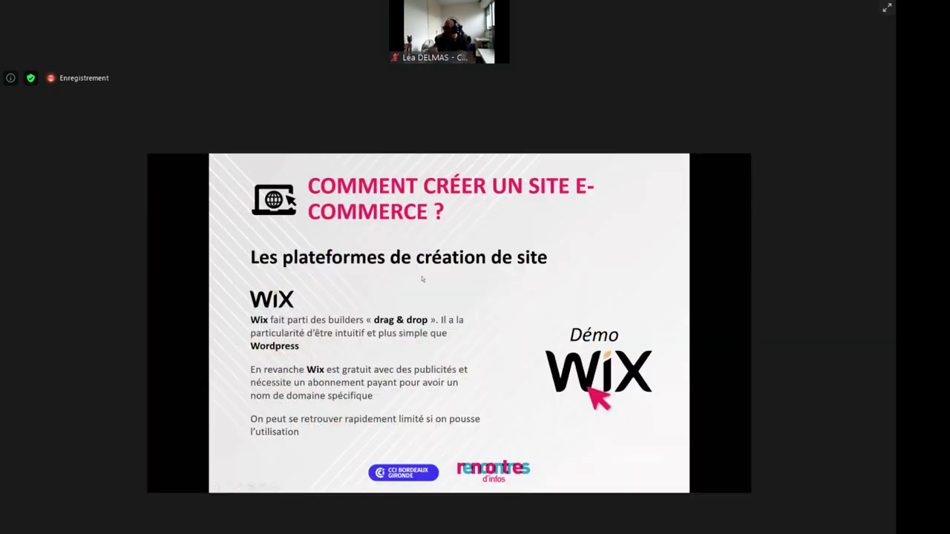
pyautogui.press('Right')
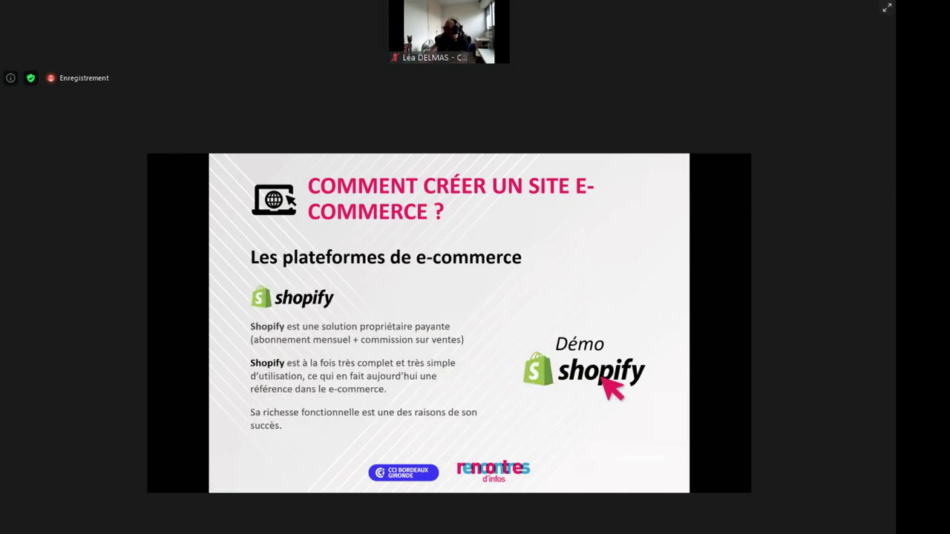